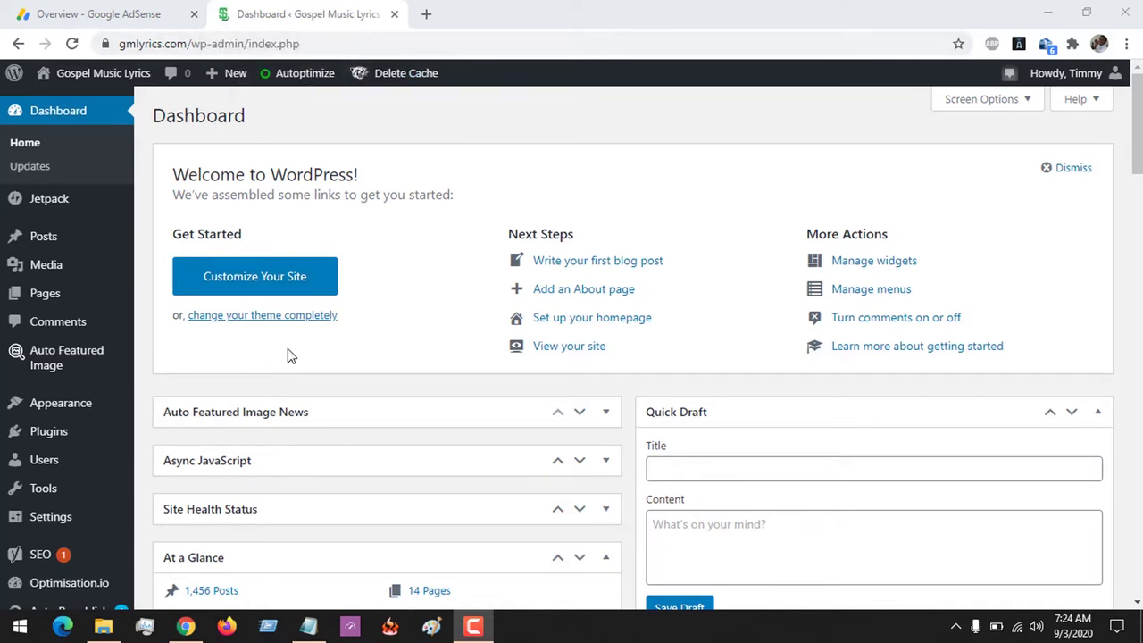
Search Add Plugins for 'adinserter' to confirm Ad Inserter is already active.
mouse_move(71, 434)
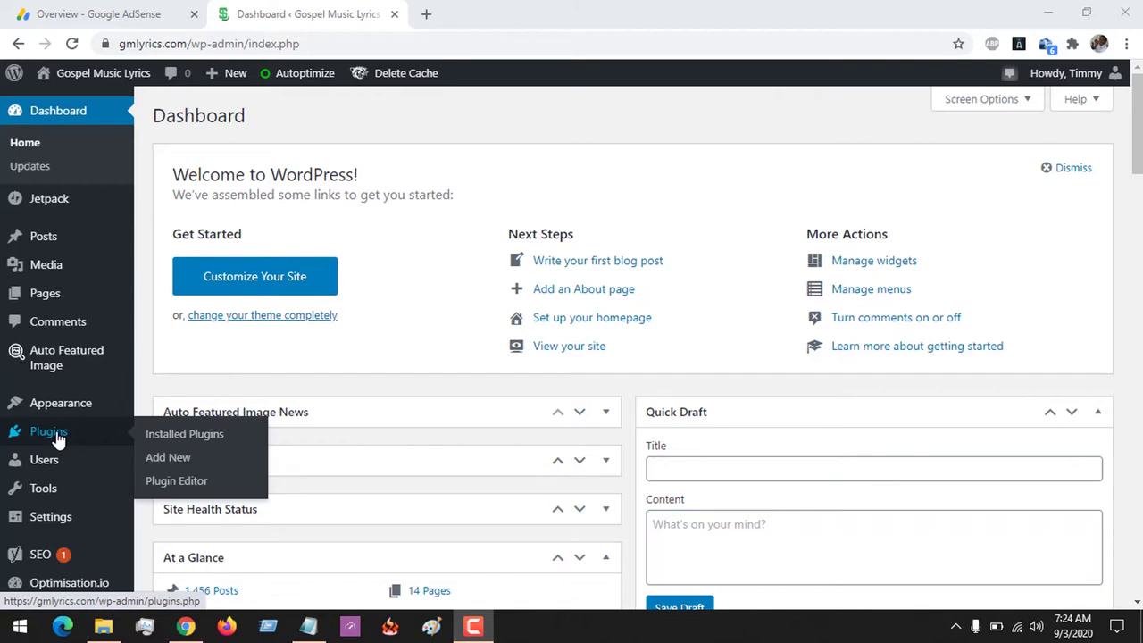
click(161, 469)
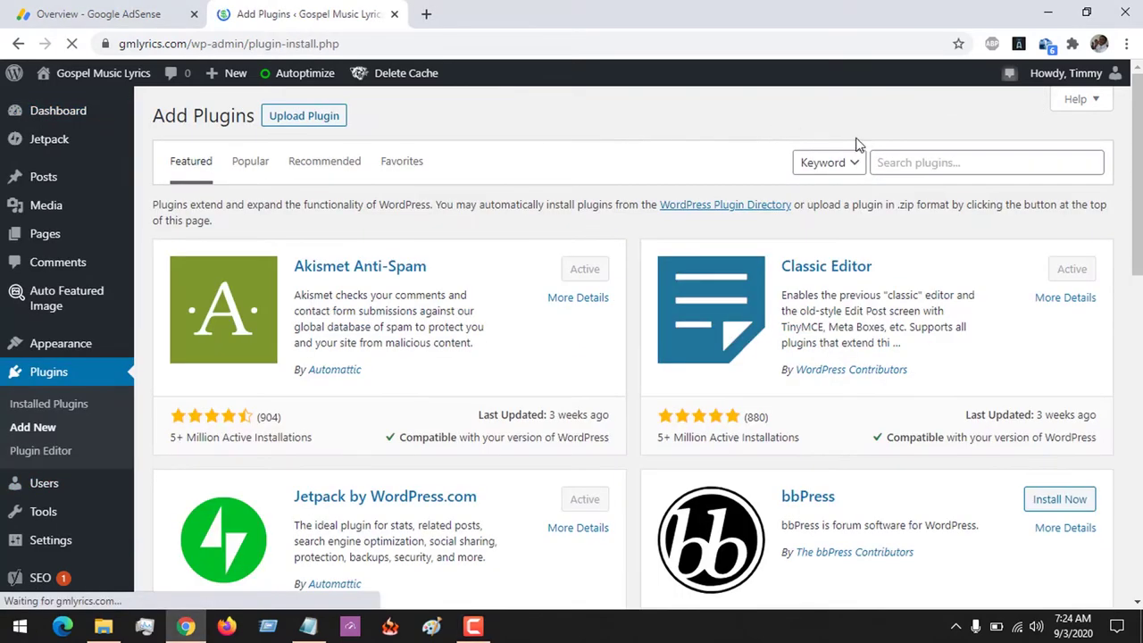
click(894, 161)
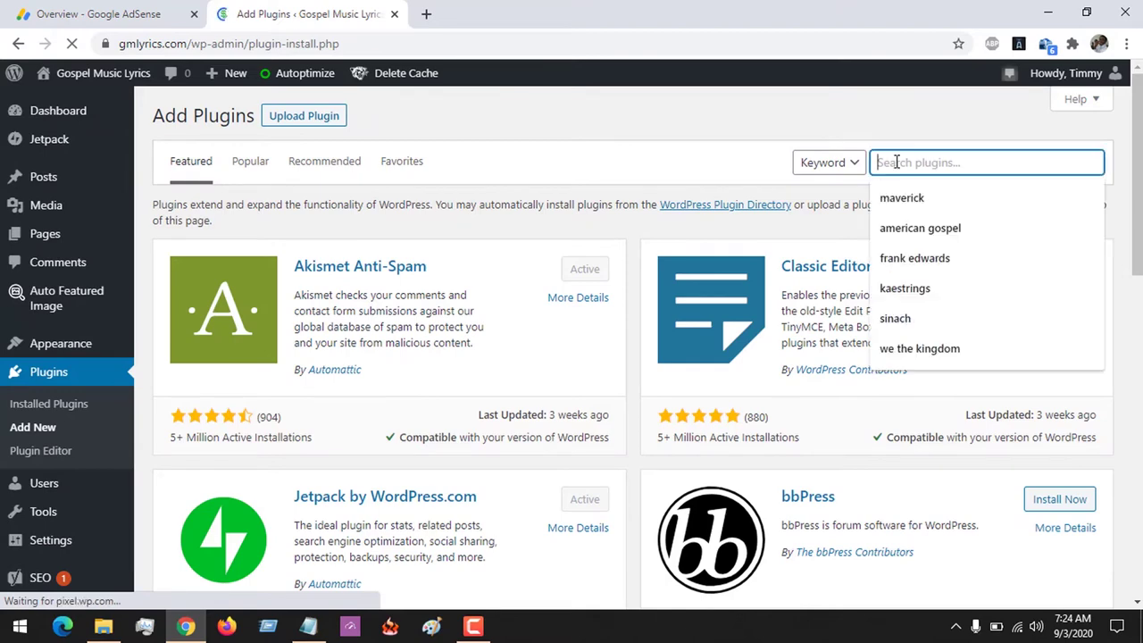
text(adinserter)
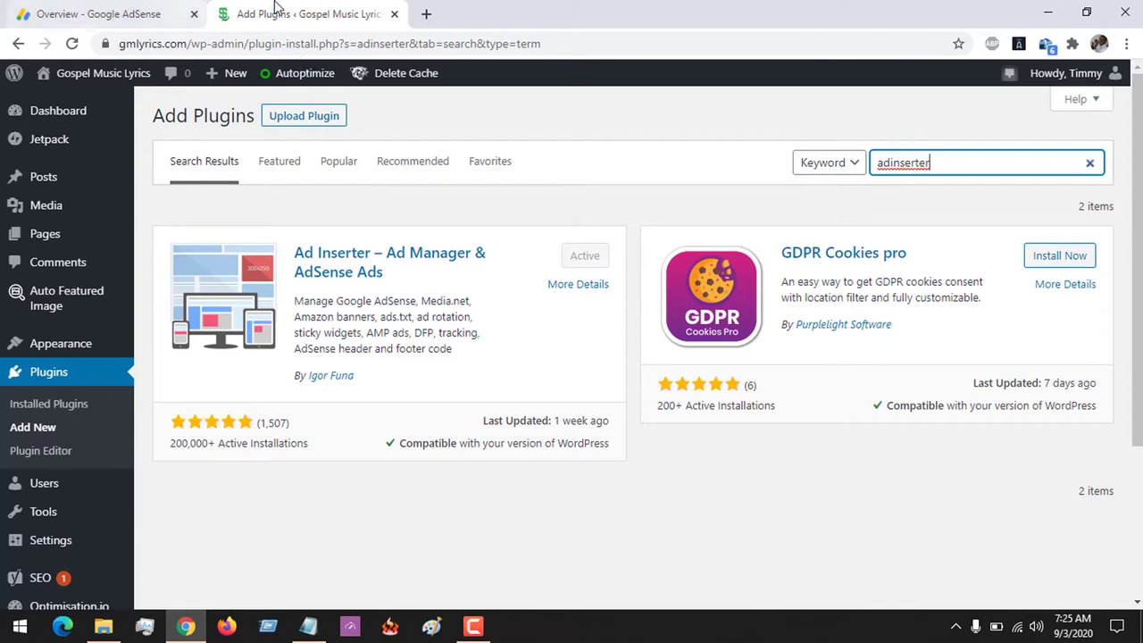
click(160, 7)
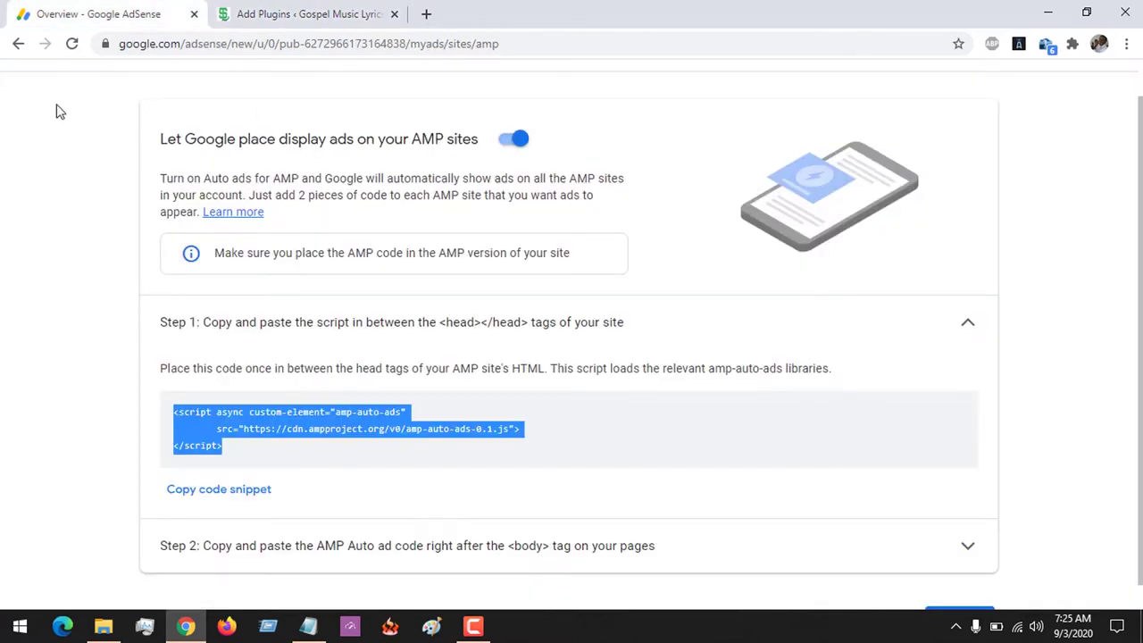
Close the AMP site code panel in AdSense and expand the Ads navigation section.
click(40, 121)
scroll(1017, 268, up, 1)
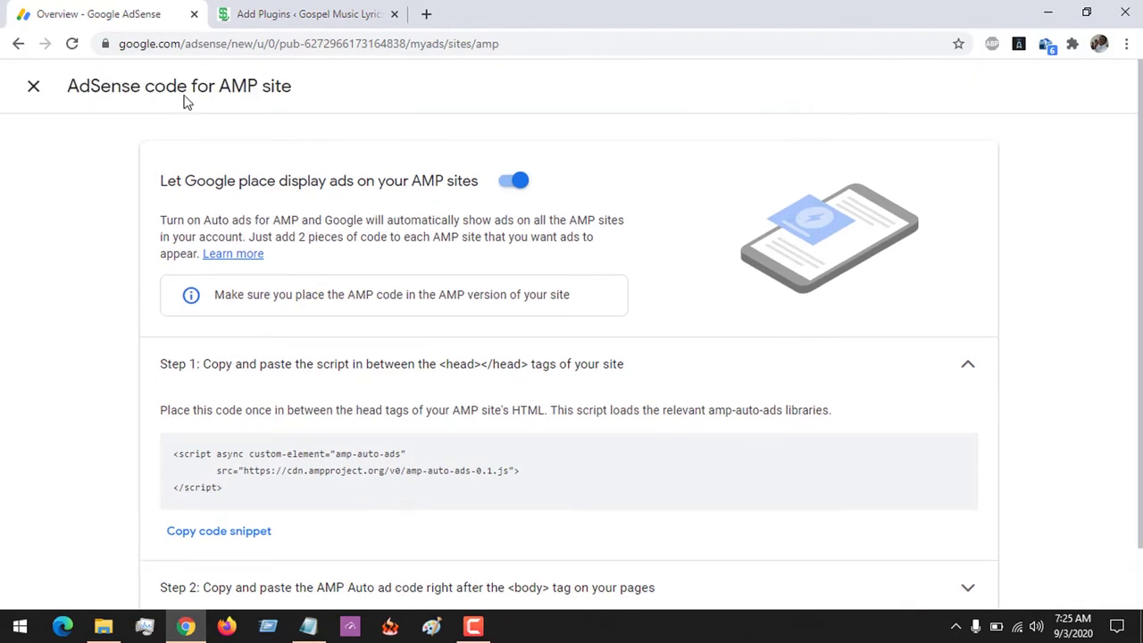
click(33, 86)
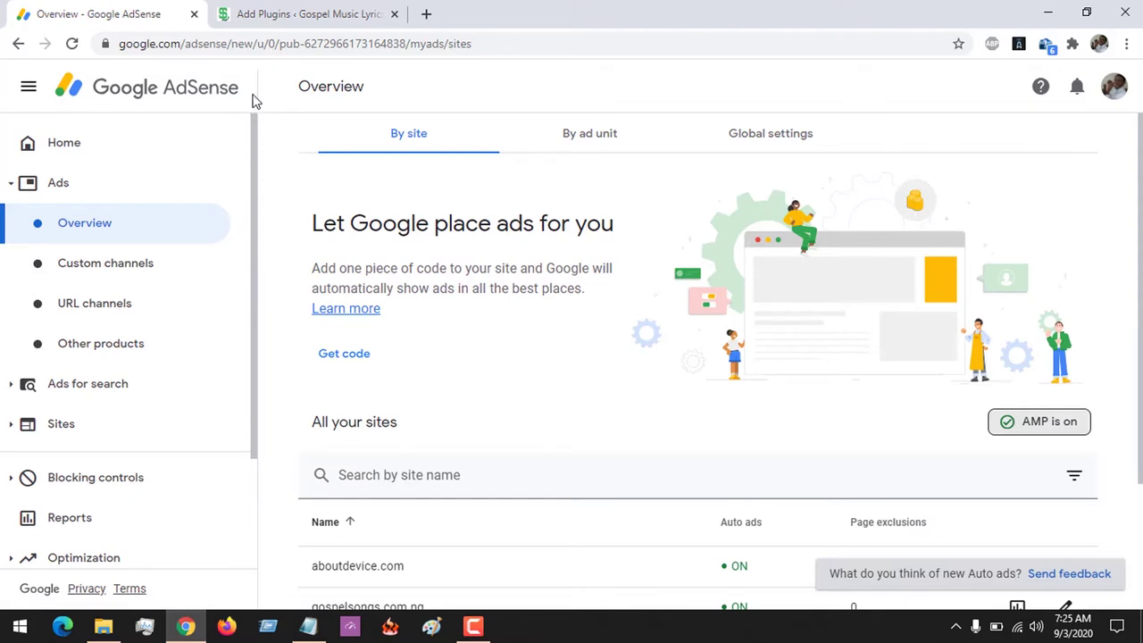
click(54, 193)
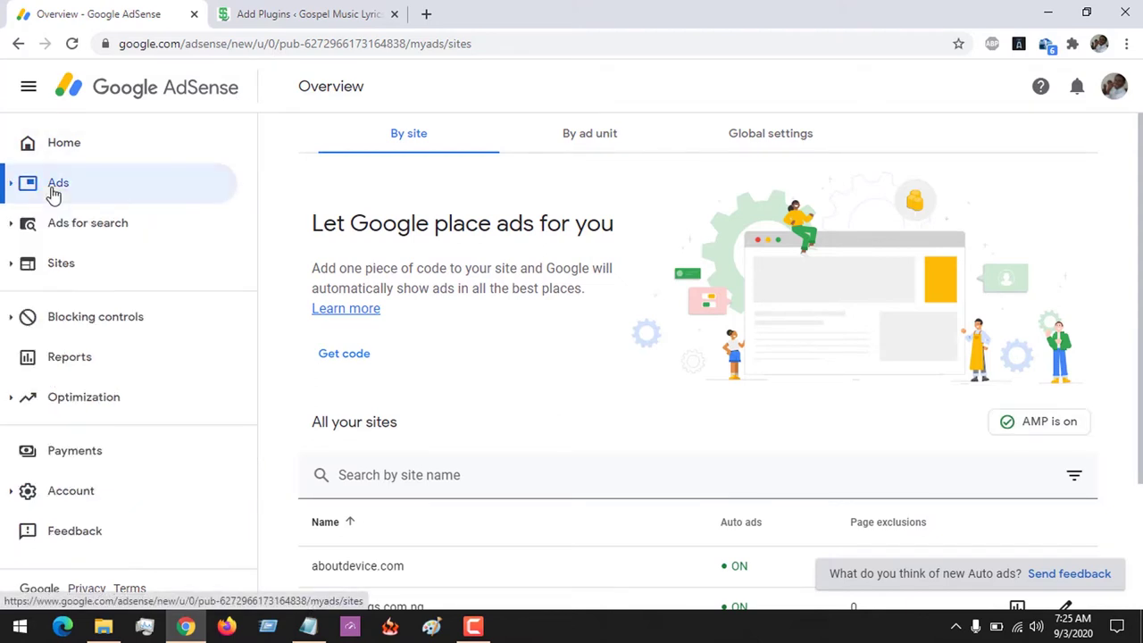
click(54, 193)
click(54, 188)
click(56, 184)
click(91, 227)
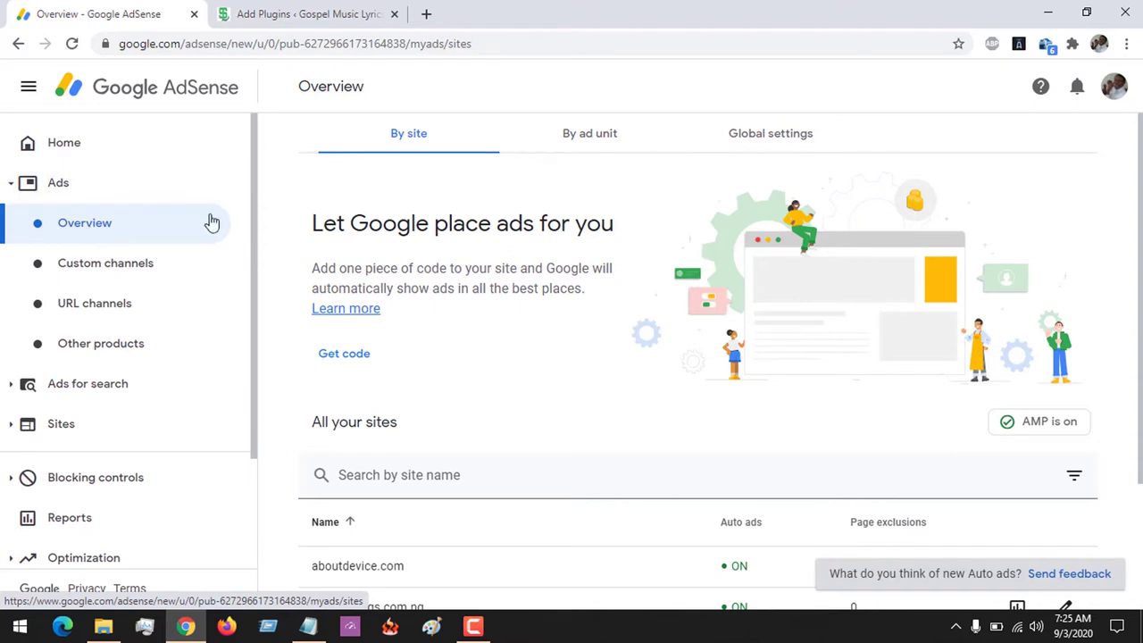
scroll(1136, 187, down, 1)
scroll(1140, 176, up, 1)
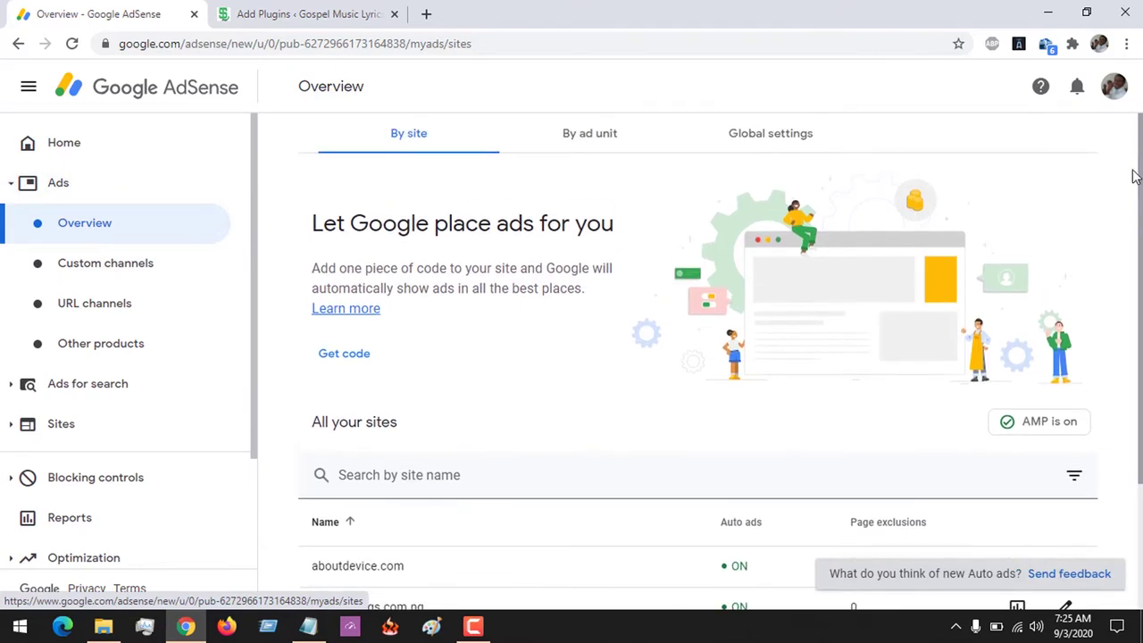
Copy the Step 1 amp-auto-ads head script from the AMP auto-ads code page.
click(1036, 432)
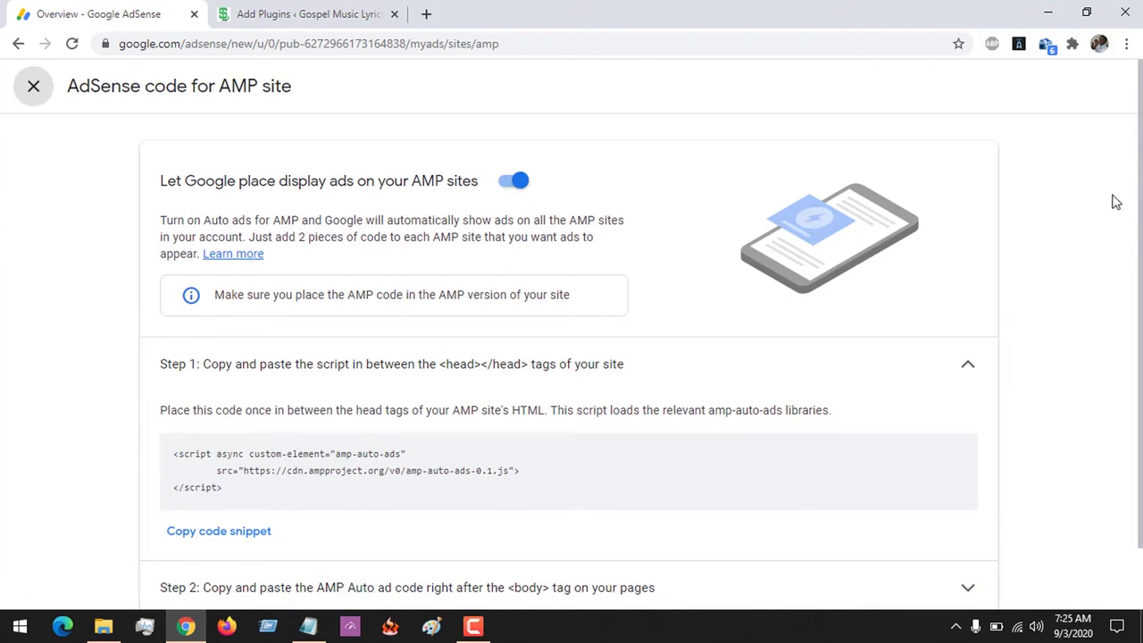
scroll(746, 307, down, 1)
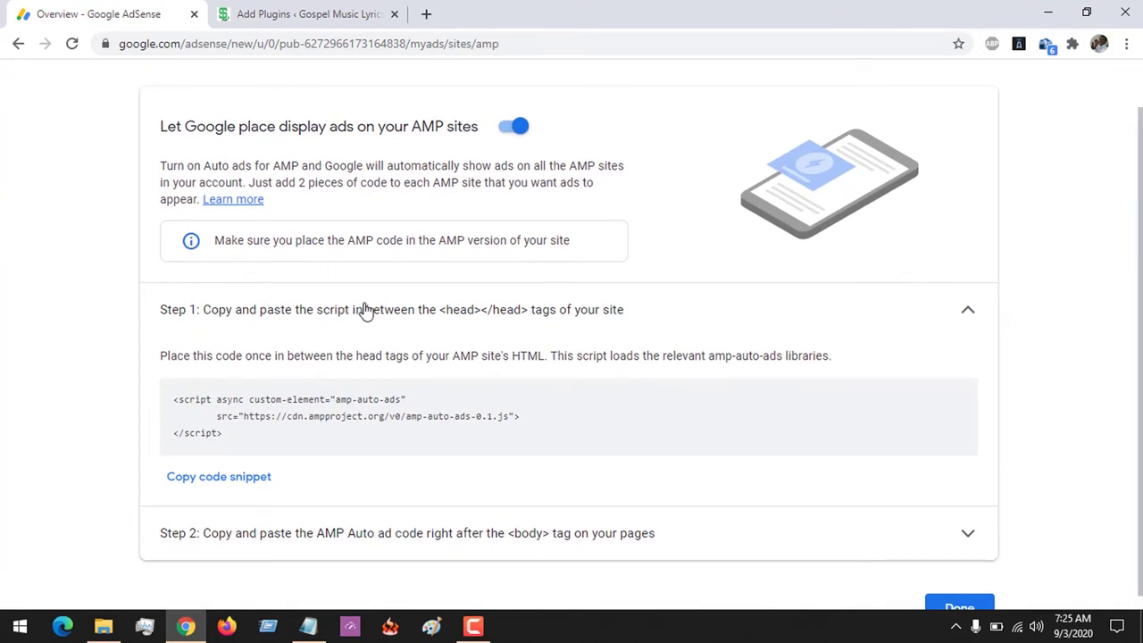
drag(530, 316, 440, 317)
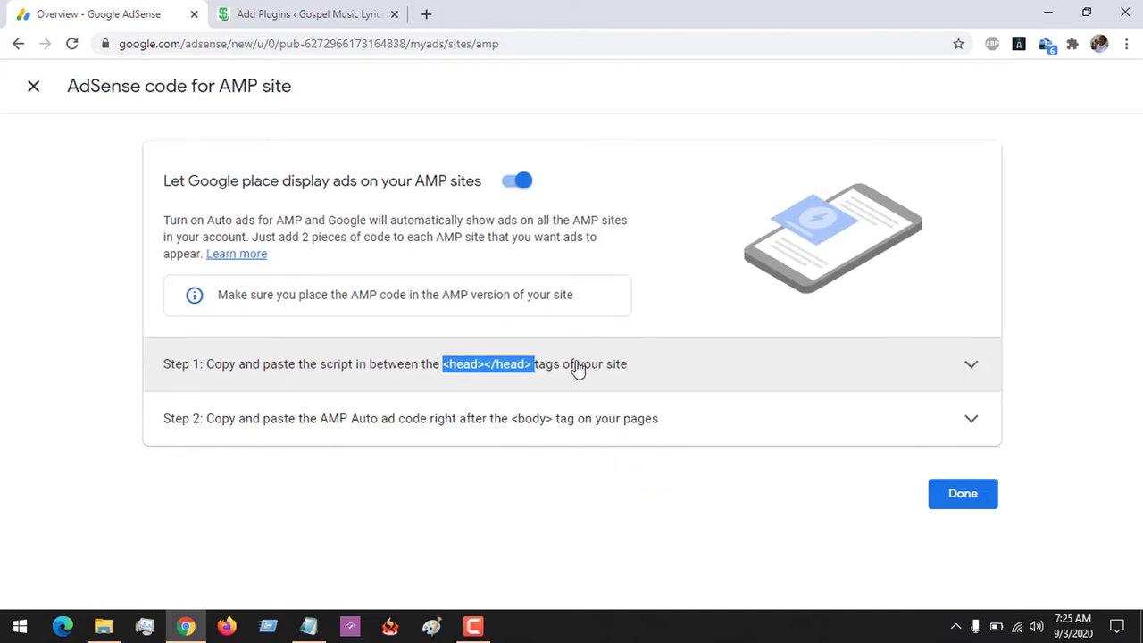
click(528, 366)
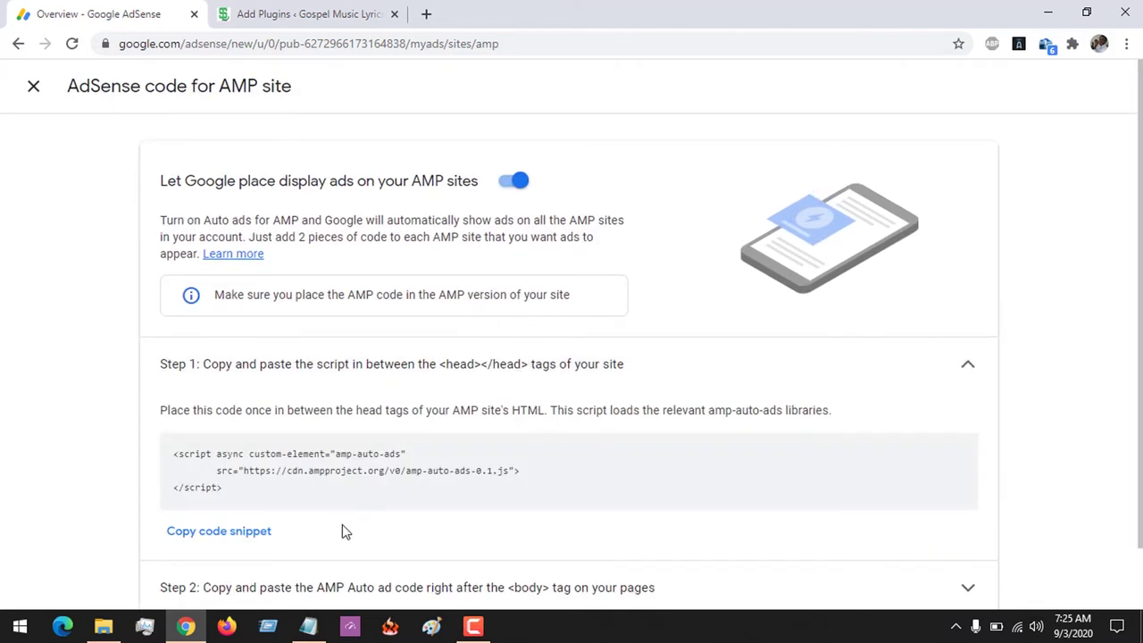
drag(230, 502, 175, 462)
key(ctrl+c)
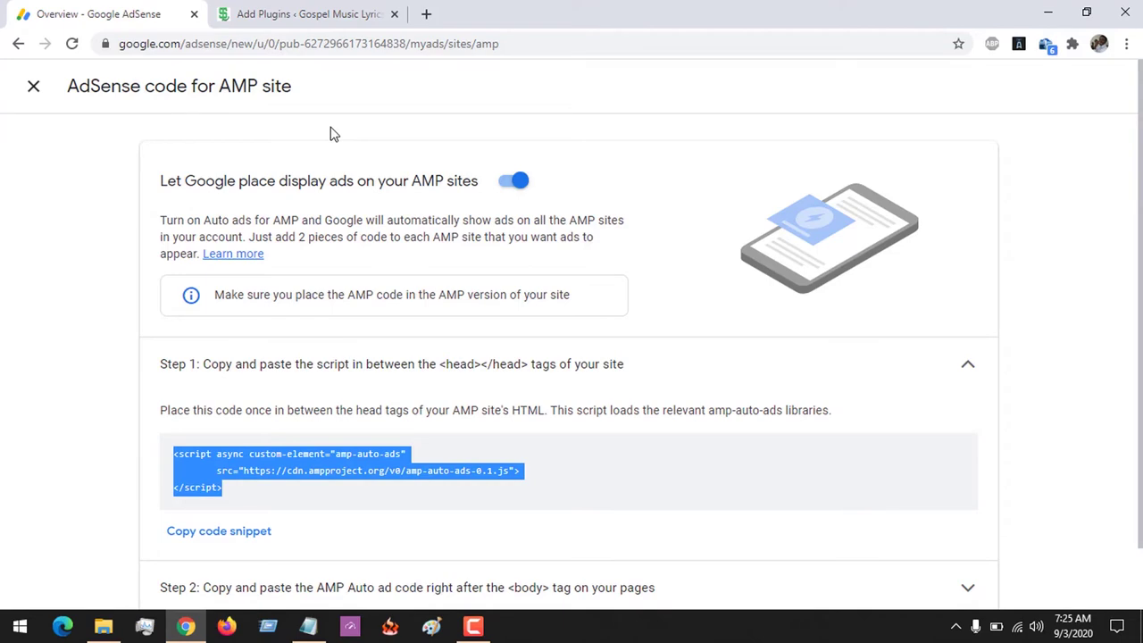
click(281, 11)
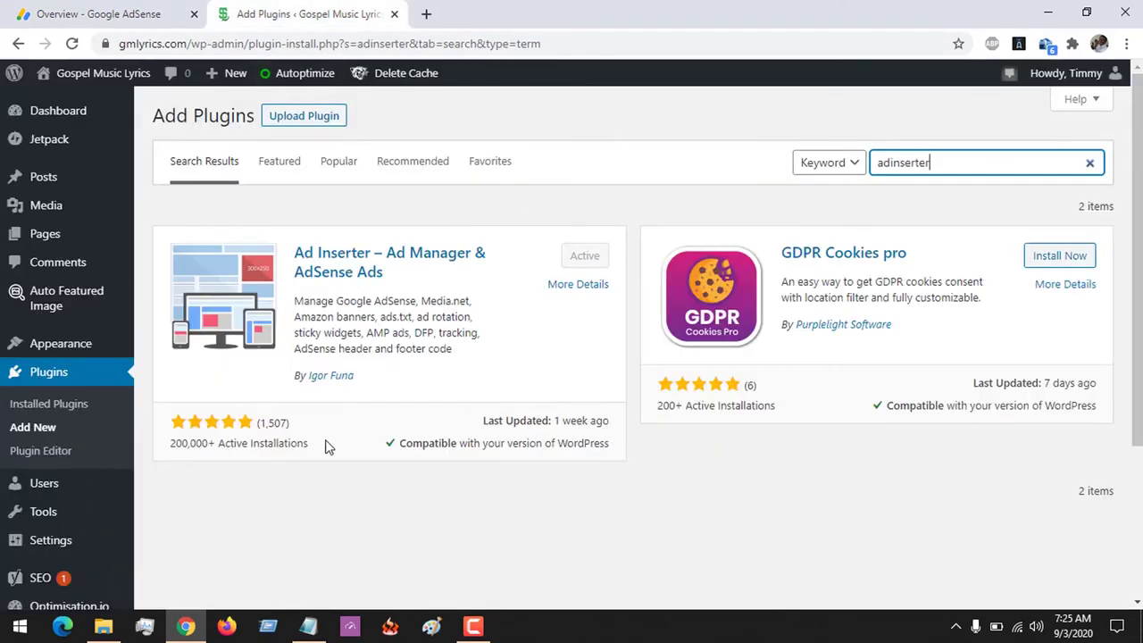
Open Settings > Ad Inserter's general settings at the empty HTML Page Header Code editor.
scroll(585, 358, down, 2)
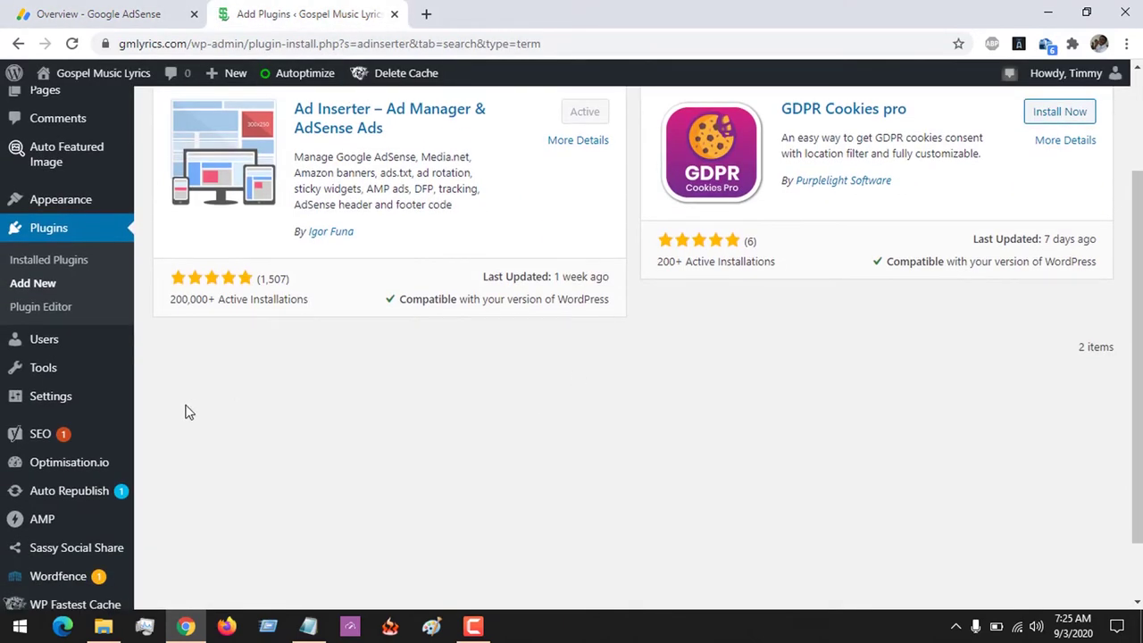
mouse_move(62, 398)
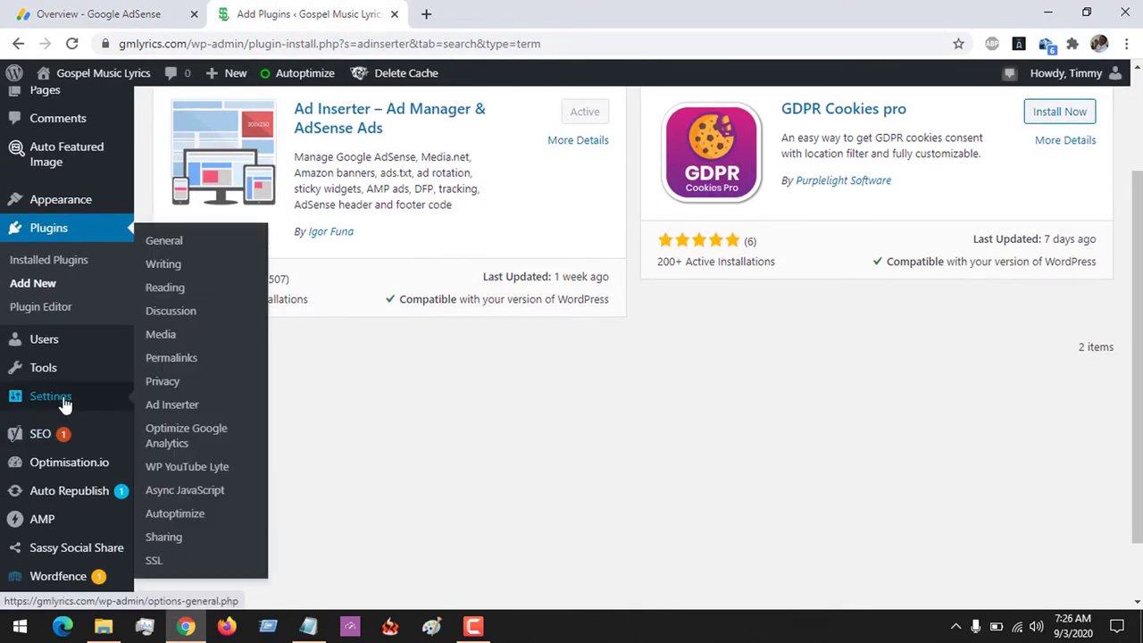
click(169, 406)
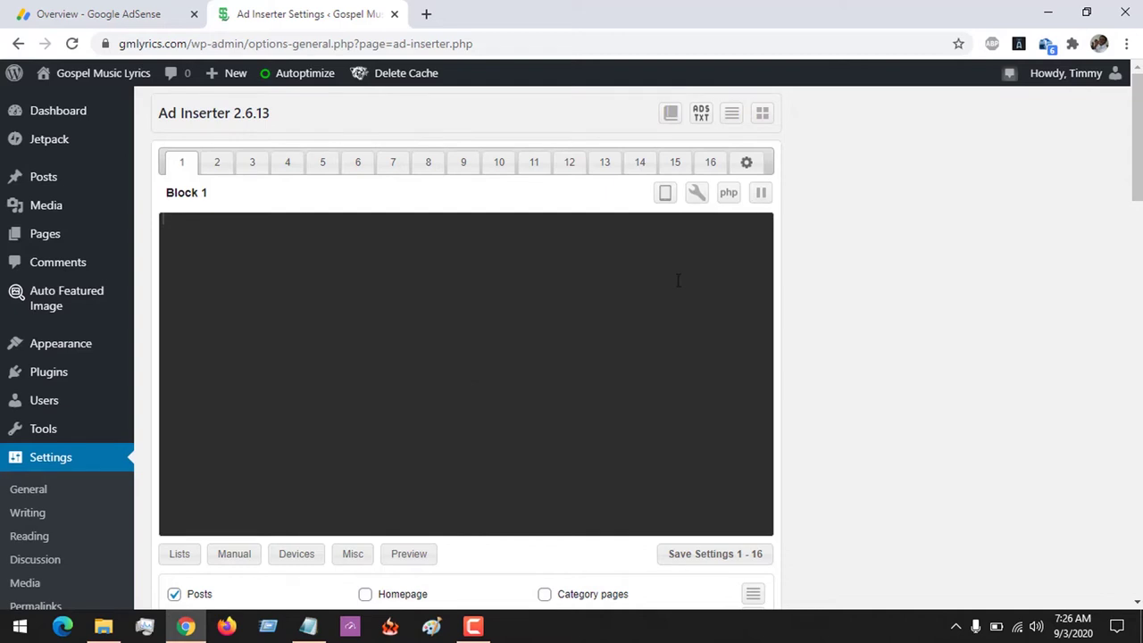
click(748, 168)
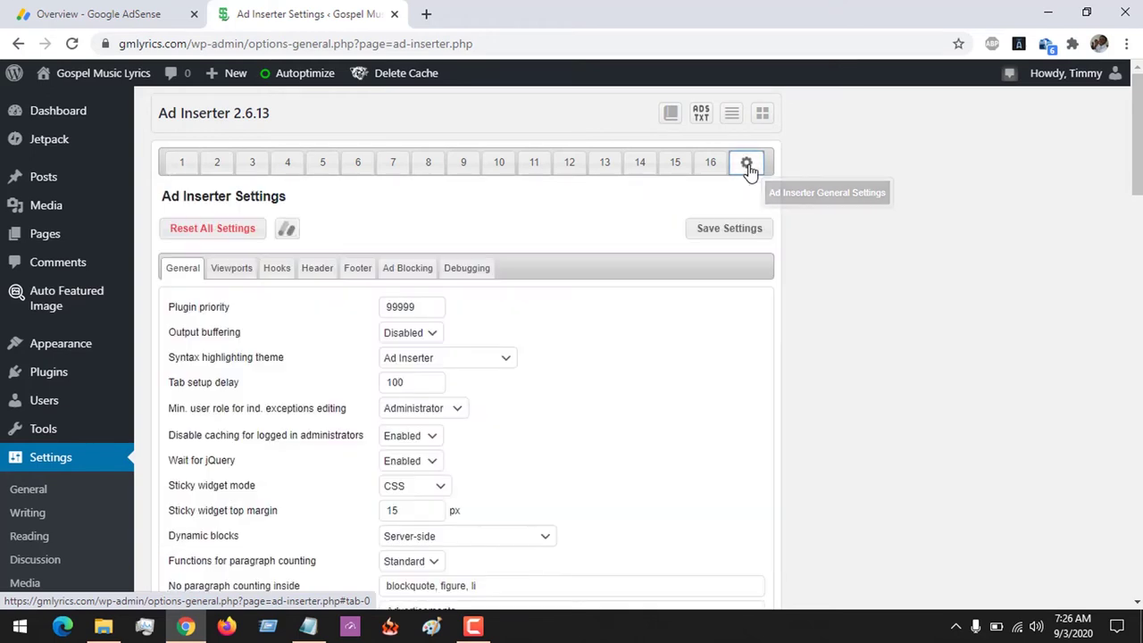
scroll(709, 239, down, 1)
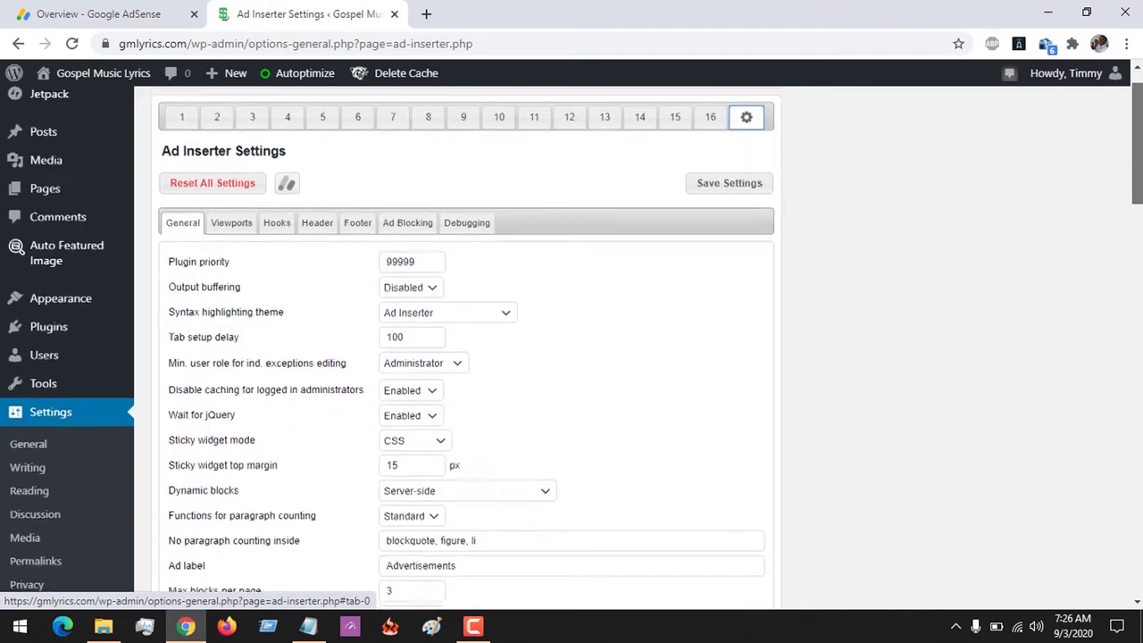
click(318, 223)
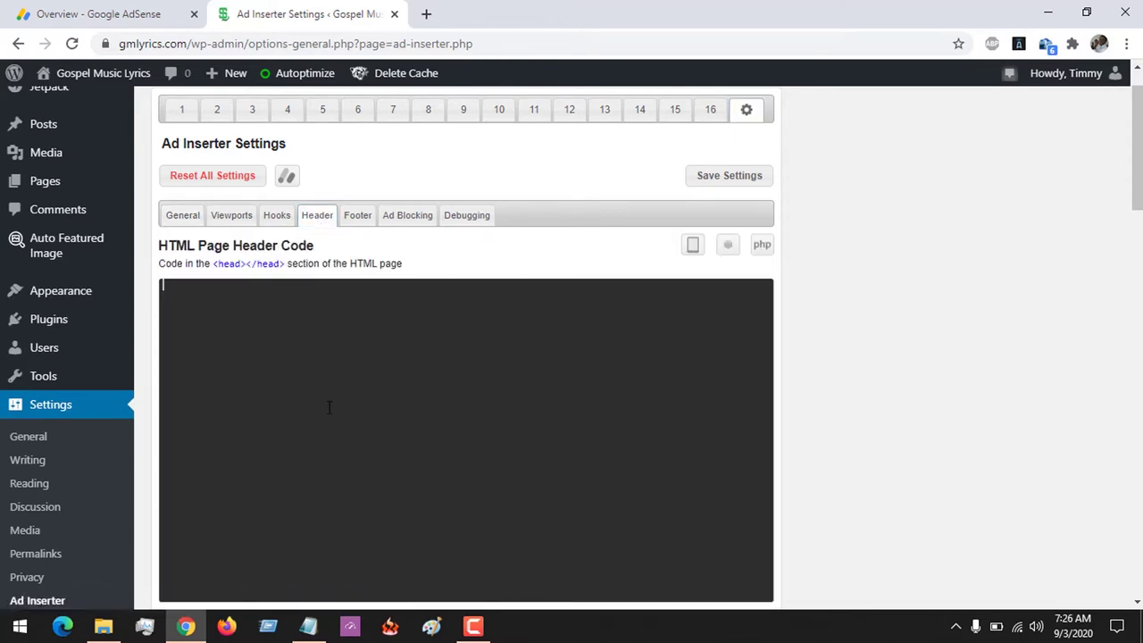
Paste the amp-auto-ads script into the header code below an [ADINSERTER AMP] line.
key(ctrl+v)
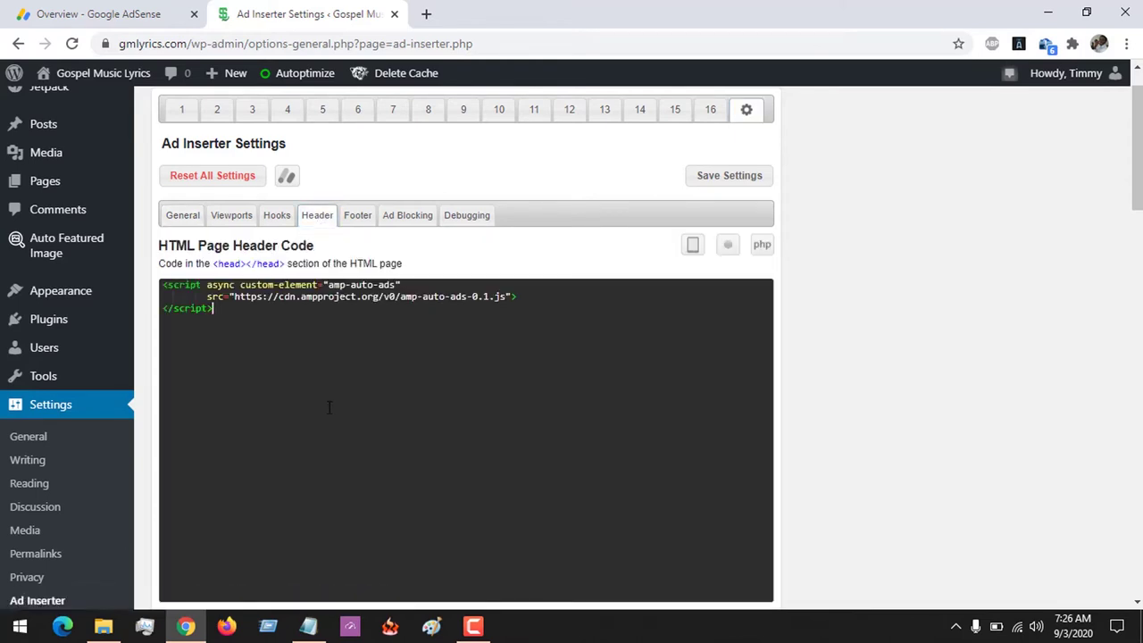
click(162, 284)
key(Return)
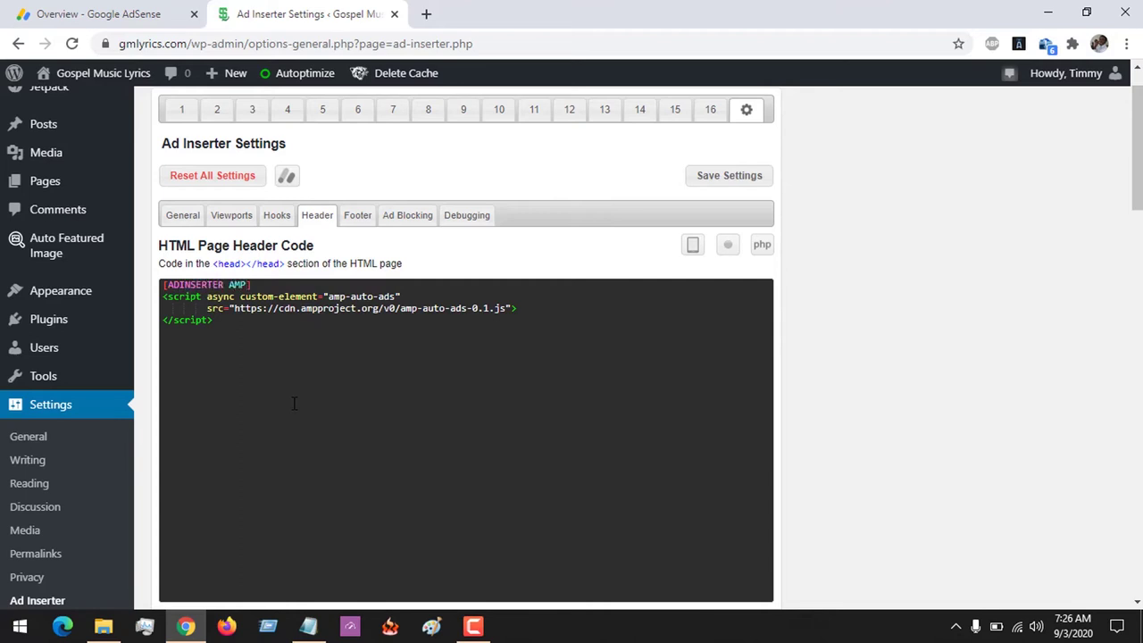
drag(251, 284, 161, 284)
click(231, 345)
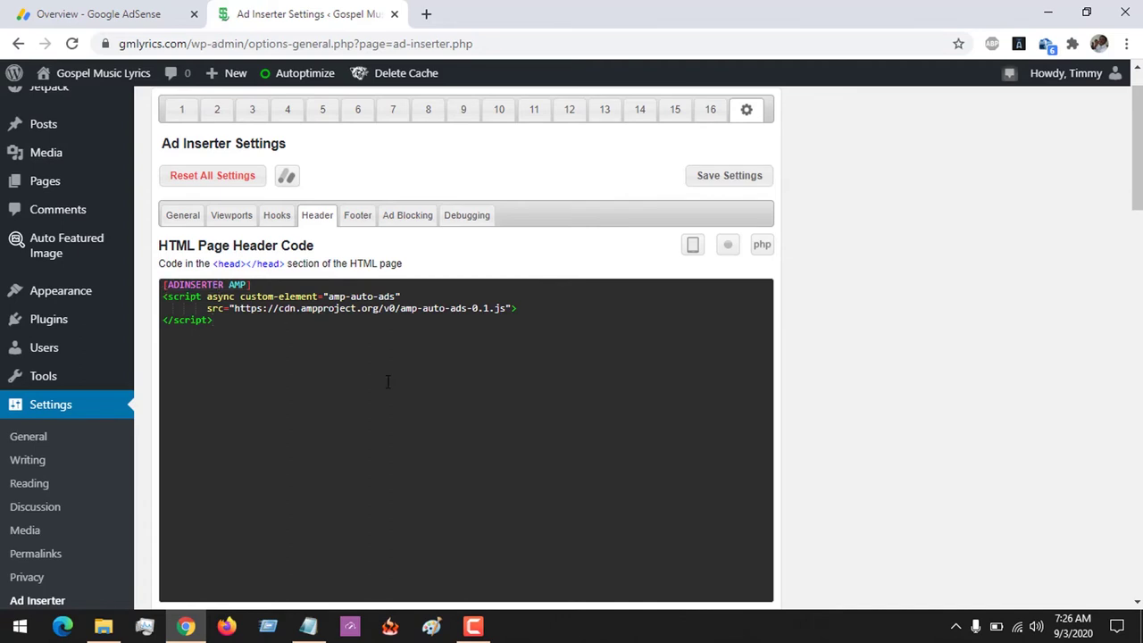
Enable page header insertion and save the Ad Inserter settings.
click(727, 250)
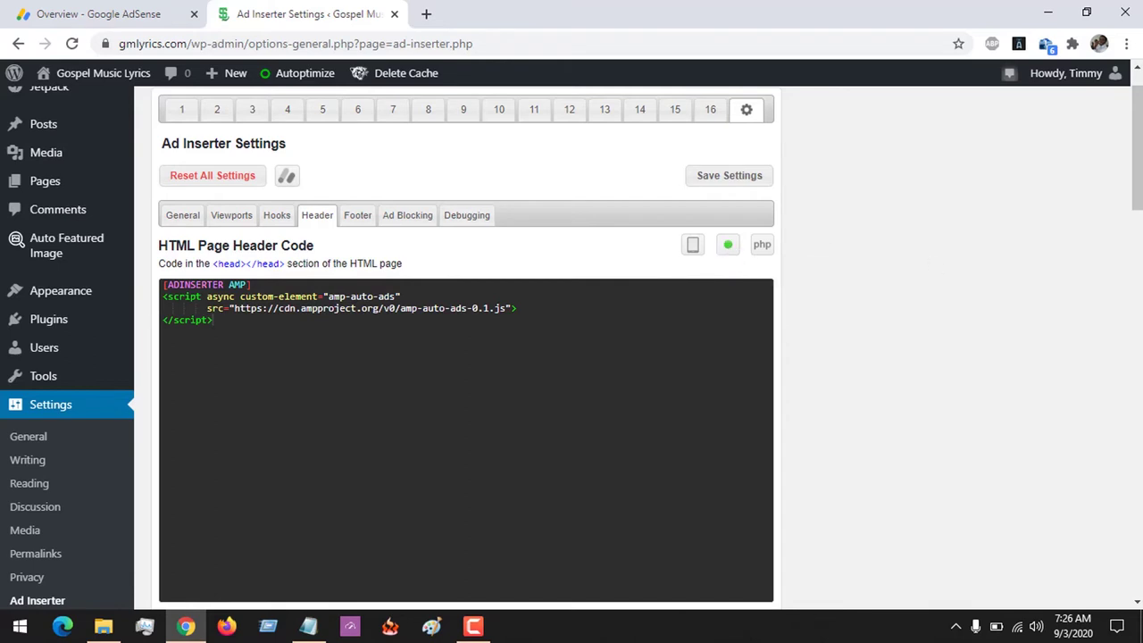
mouse_move(1140, 142)
mouse_down()
mouse_move(1140, 207)
mouse_move(1140, 128)
mouse_up()
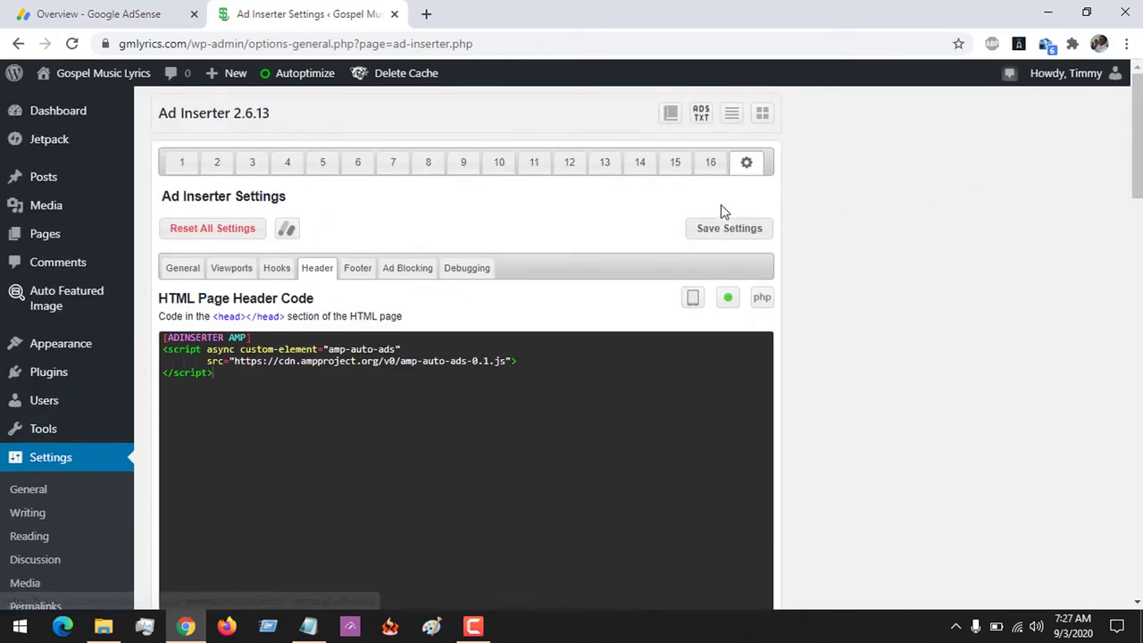
click(722, 236)
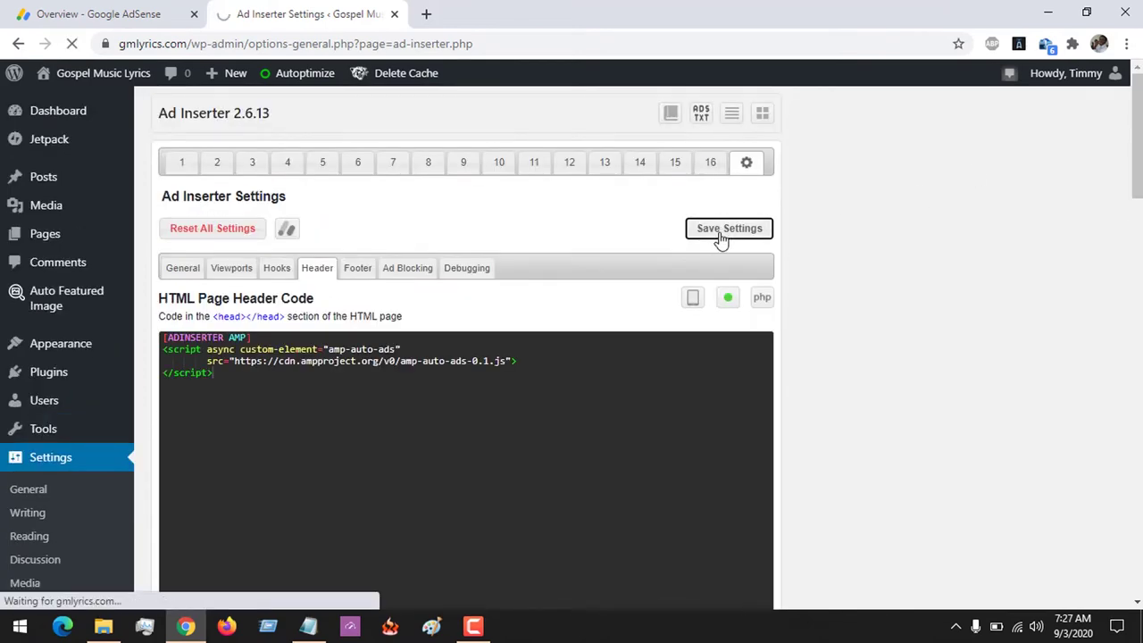
Copy the Step 2 amp-auto-ads body code from the AdSense AMP code page.
click(113, 16)
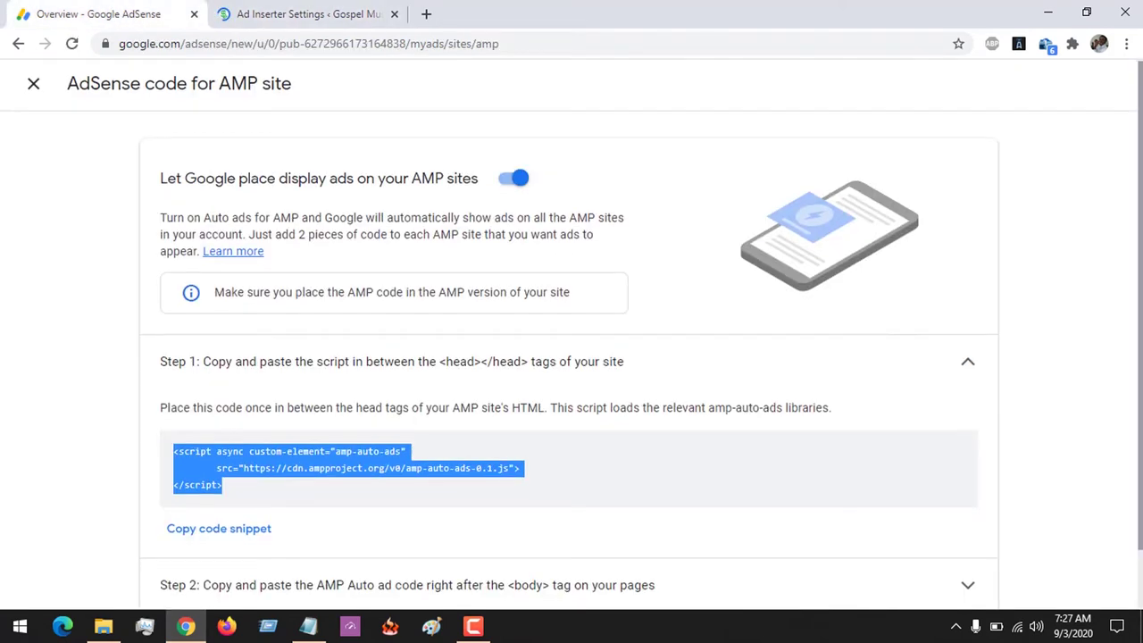
scroll(1018, 288, down, 1)
click(505, 526)
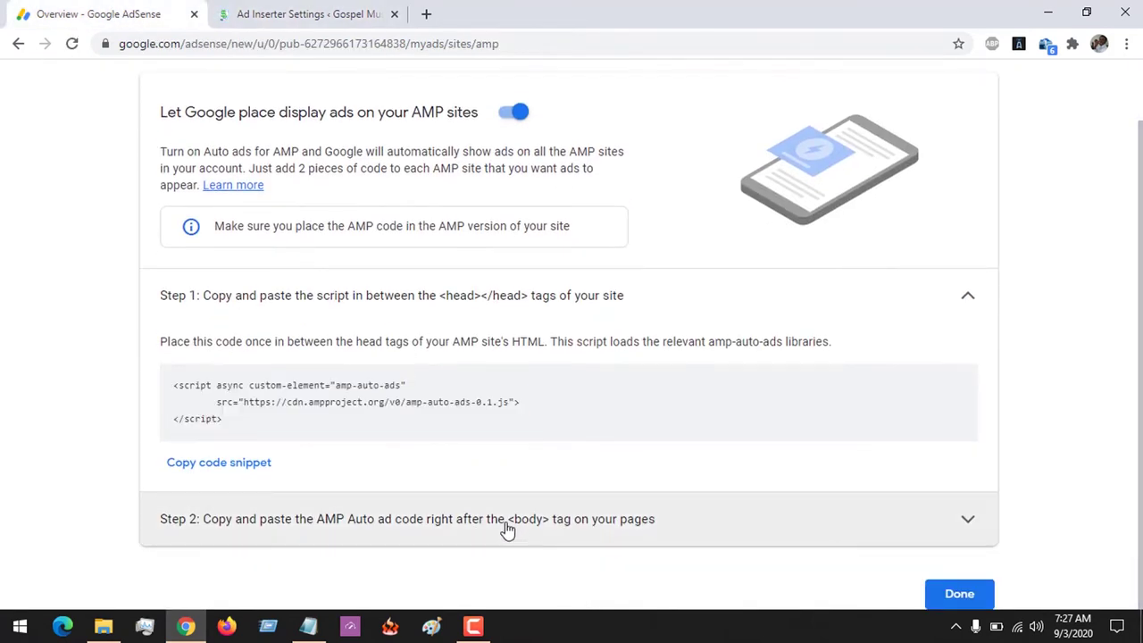
scroll(871, 389, down, 2)
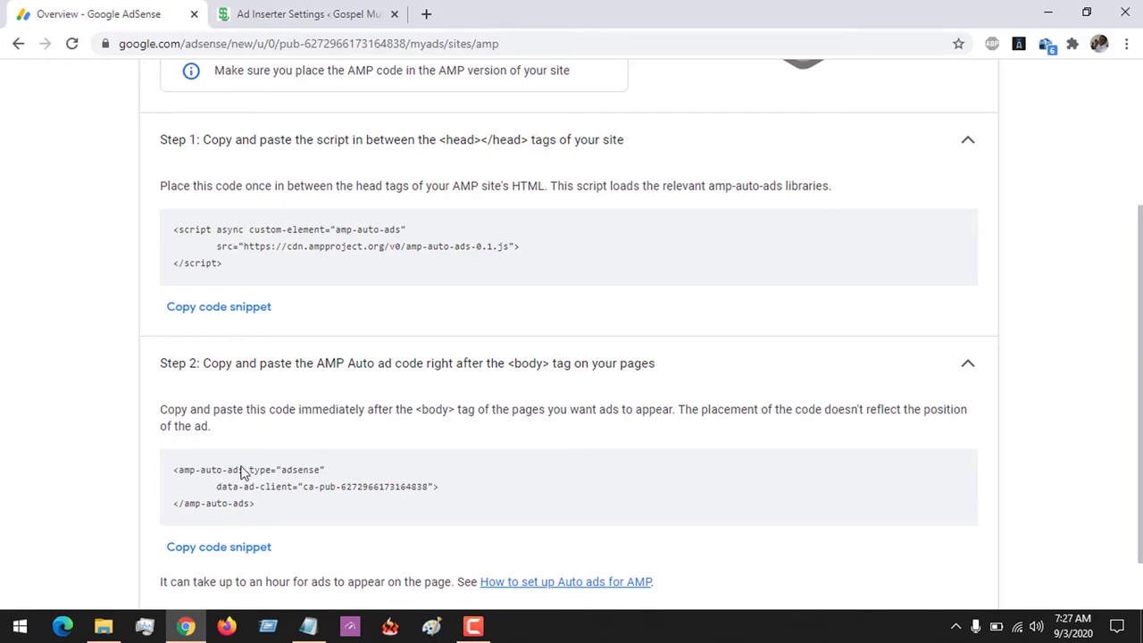
drag(259, 506, 180, 474)
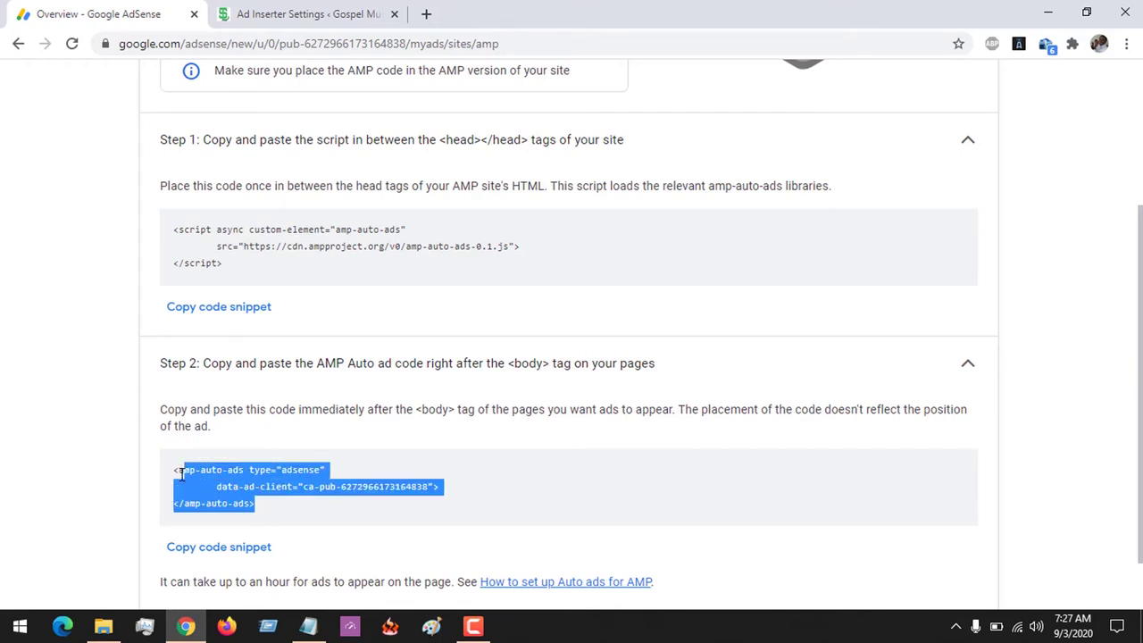
click(320, 9)
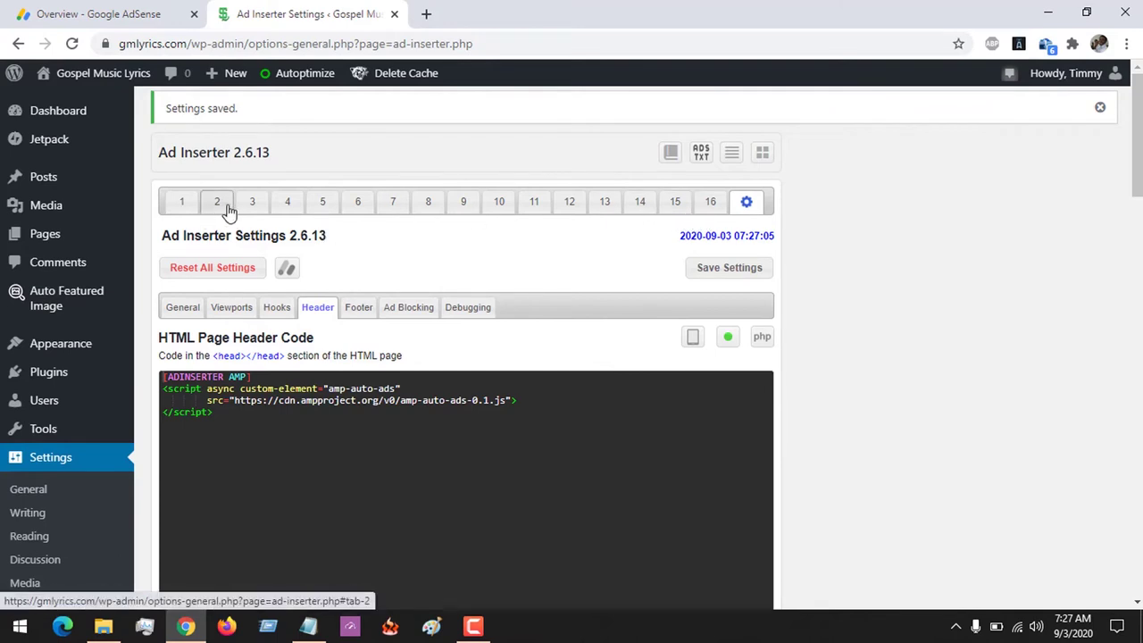
Paste the amp-auto-ads body code into Block 1 with [ADINSERTER AMP] on the line above.
click(189, 205)
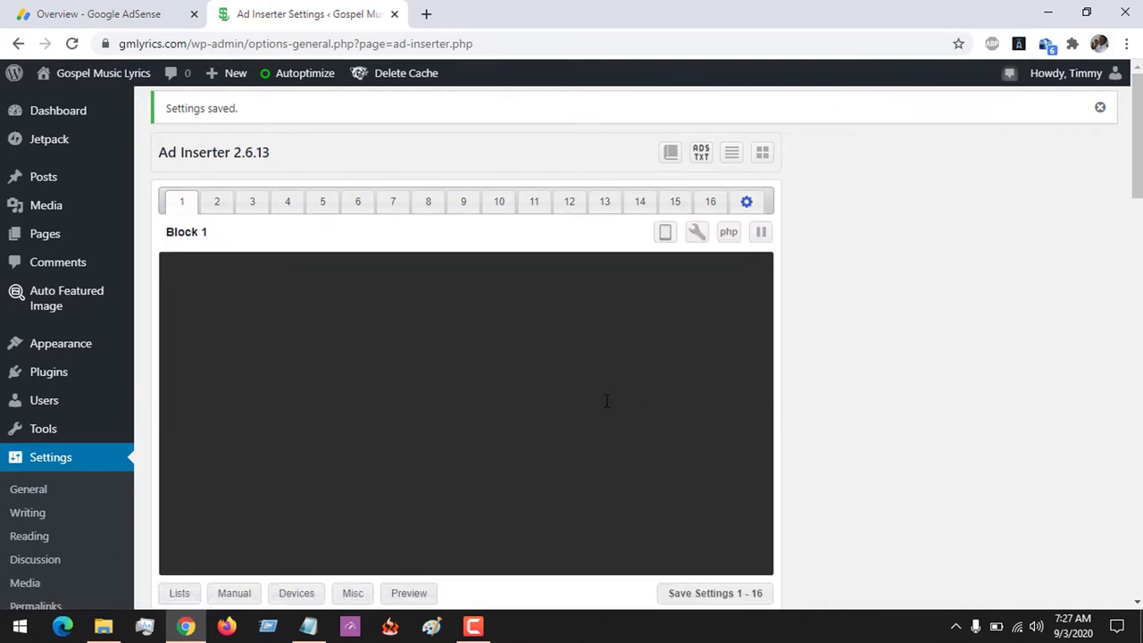
key(ctrl+v)
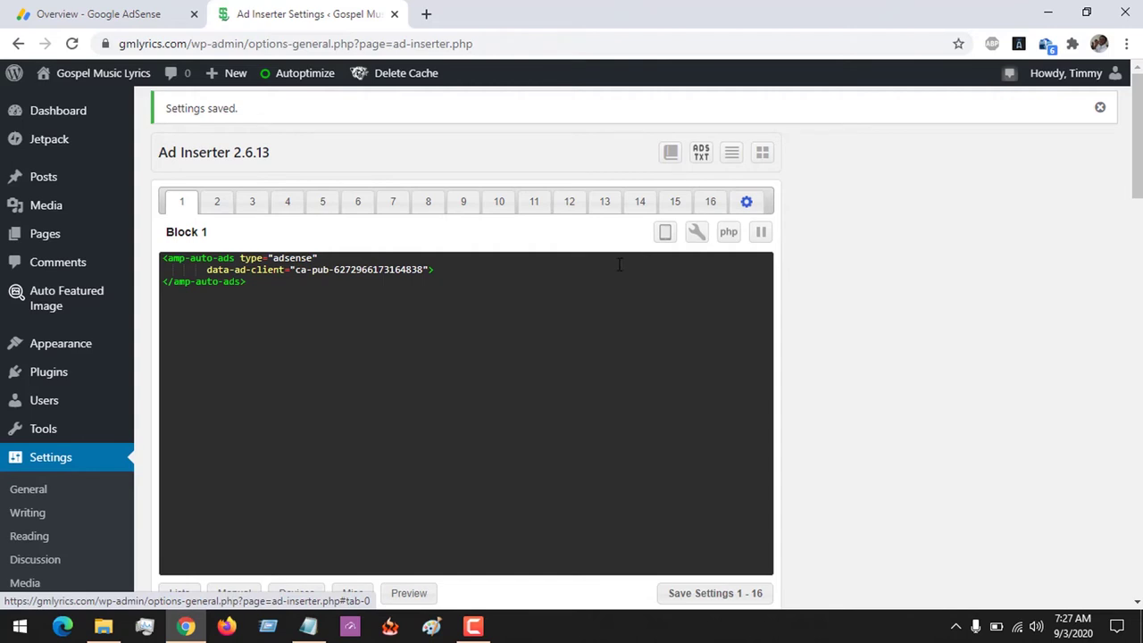
click(163, 259)
text(ADINSERT)
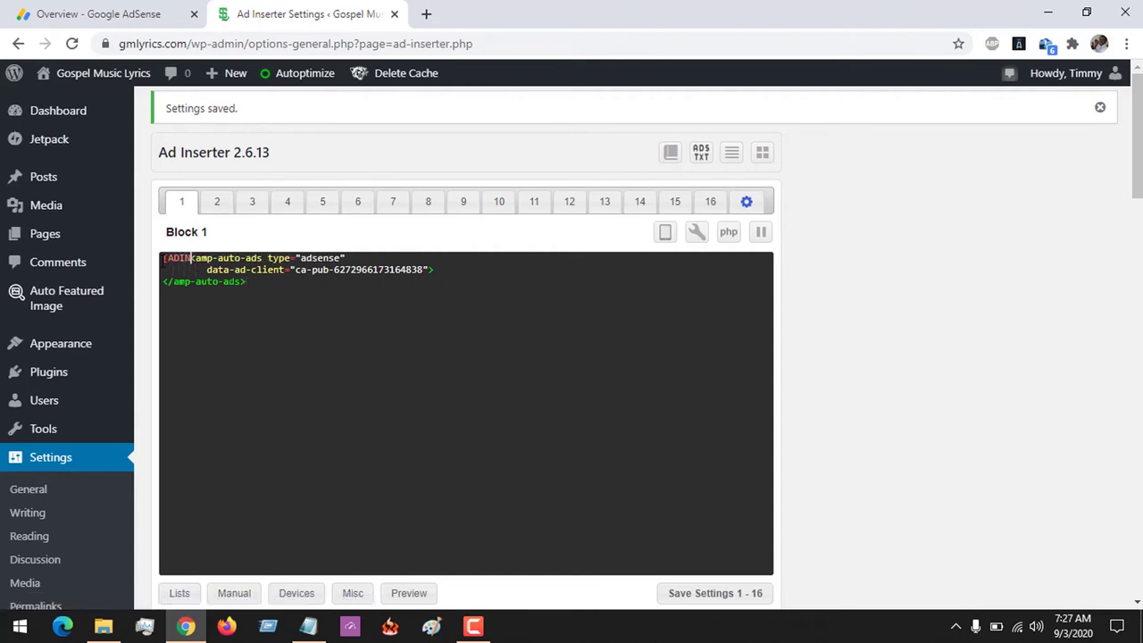
text(ER AMP)
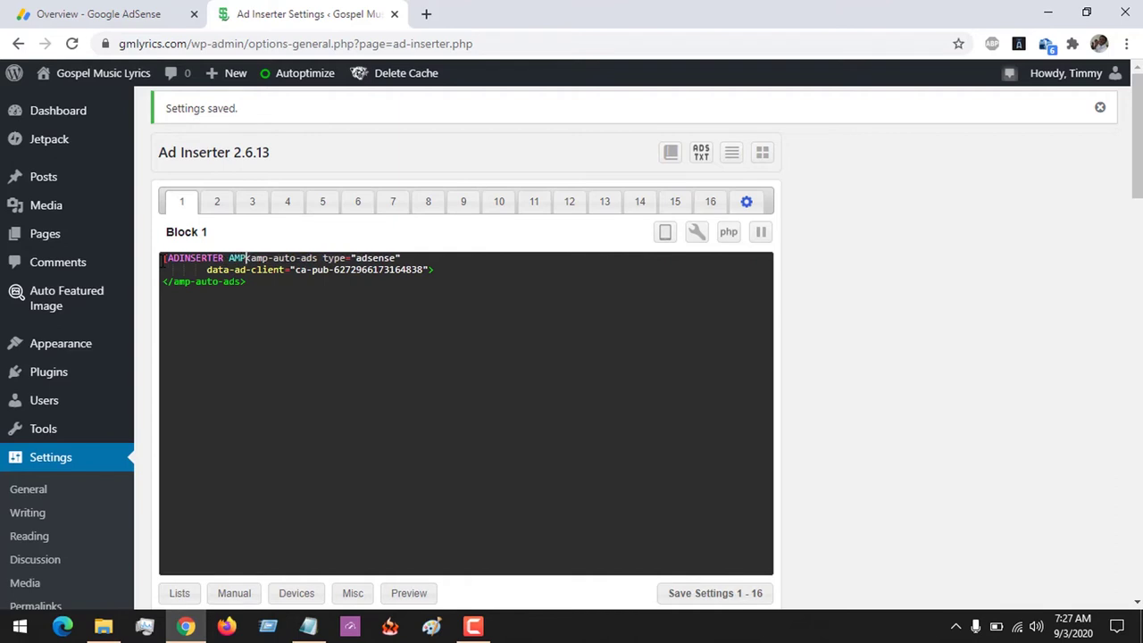
text(])
key(Return)
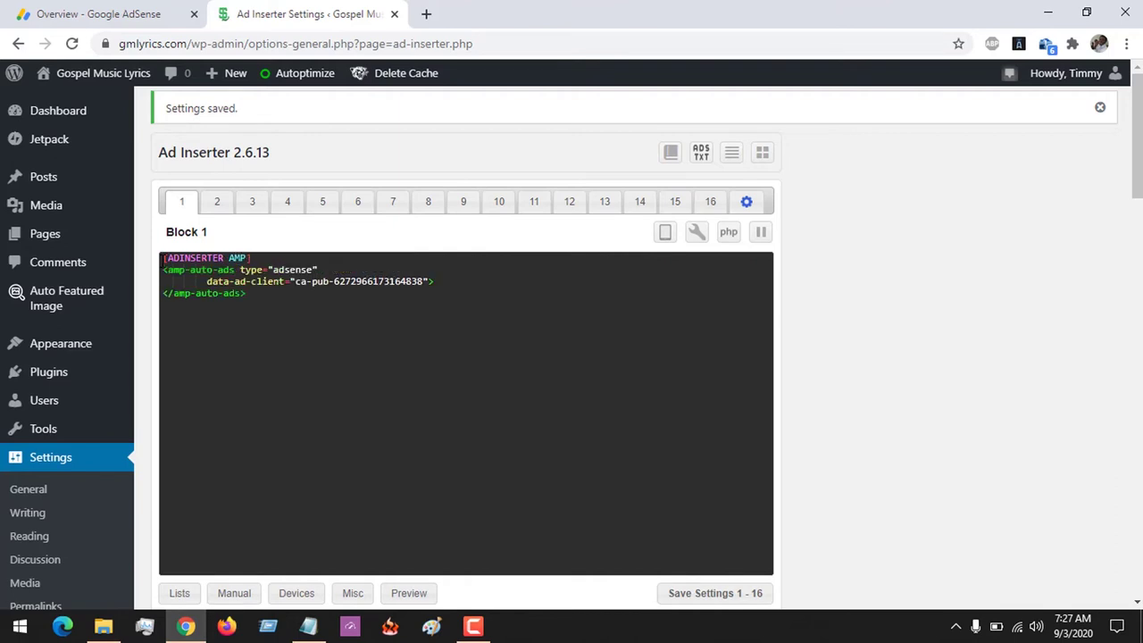
scroll(1096, 231, down, 2)
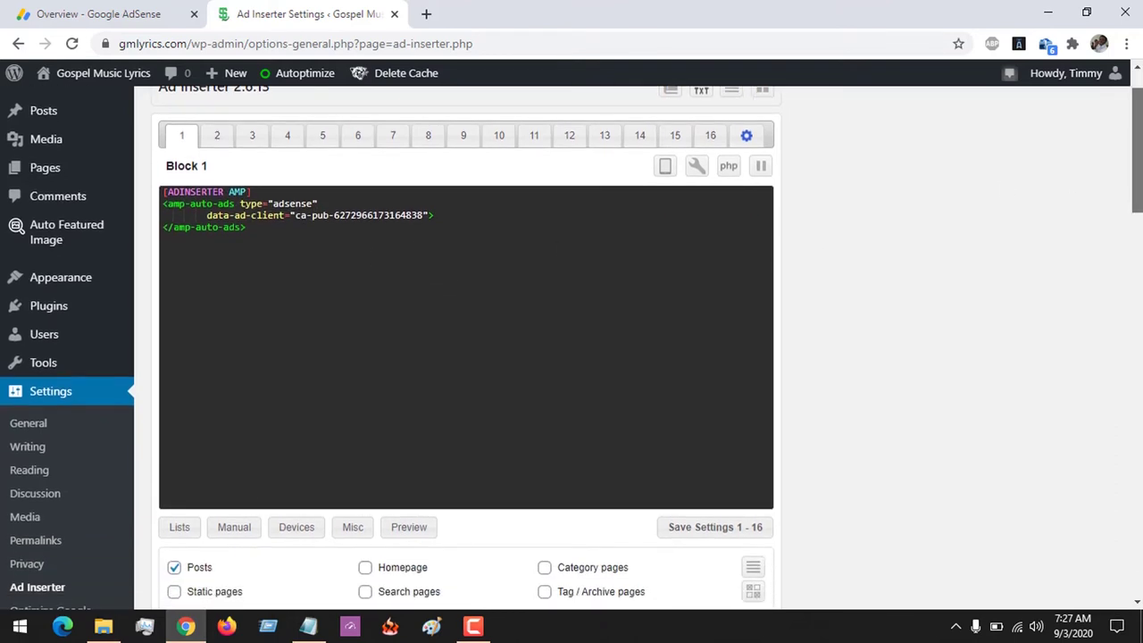
scroll(1096, 230, down, 1)
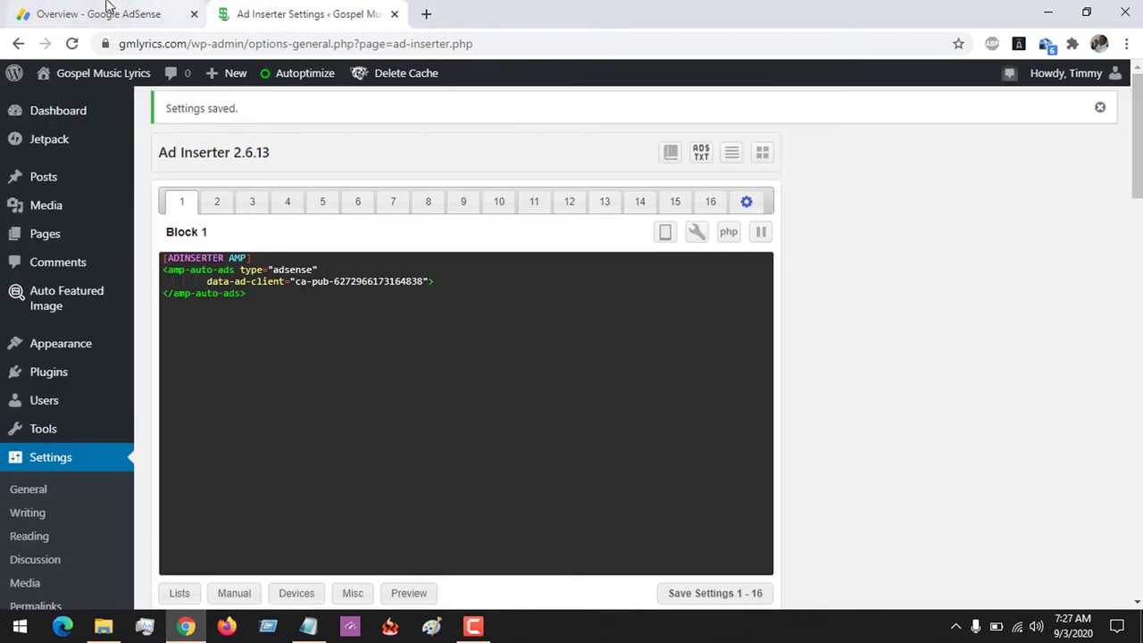
click(76, 10)
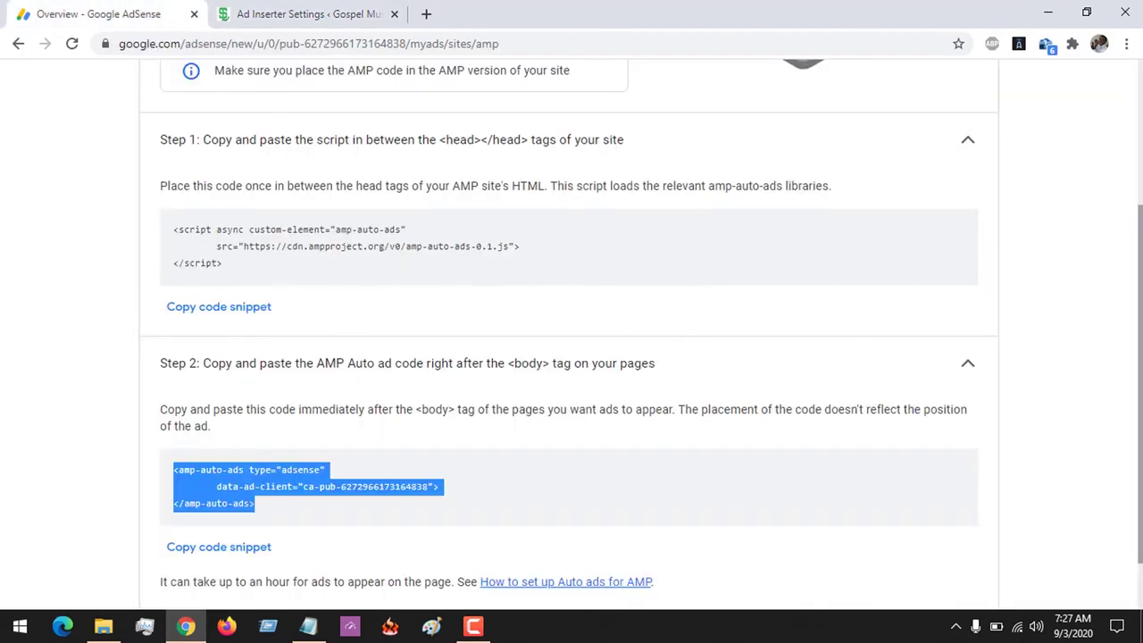
Create a responsive display ad unit named 'amp' from the By ad unit view.
scroll(1139, 268, up, 3)
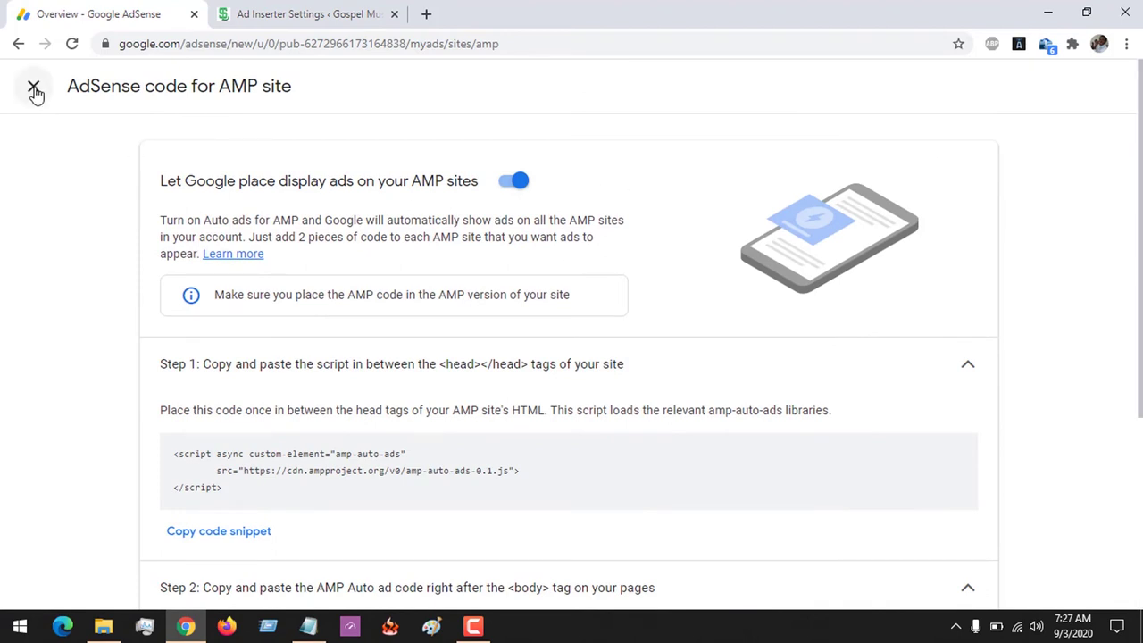
click(33, 87)
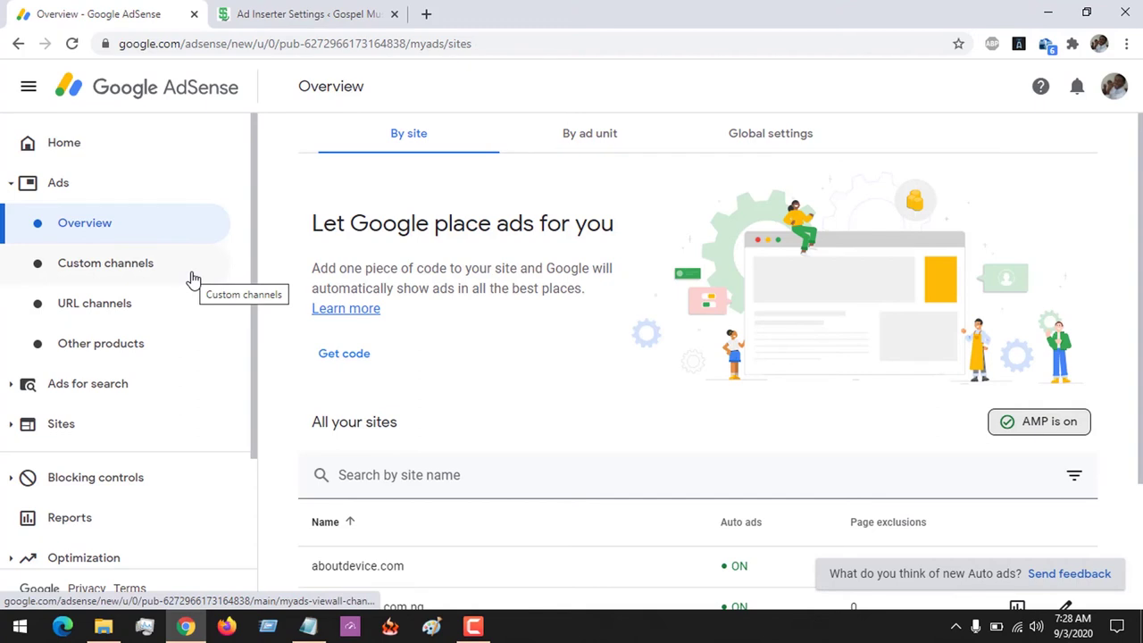
click(588, 136)
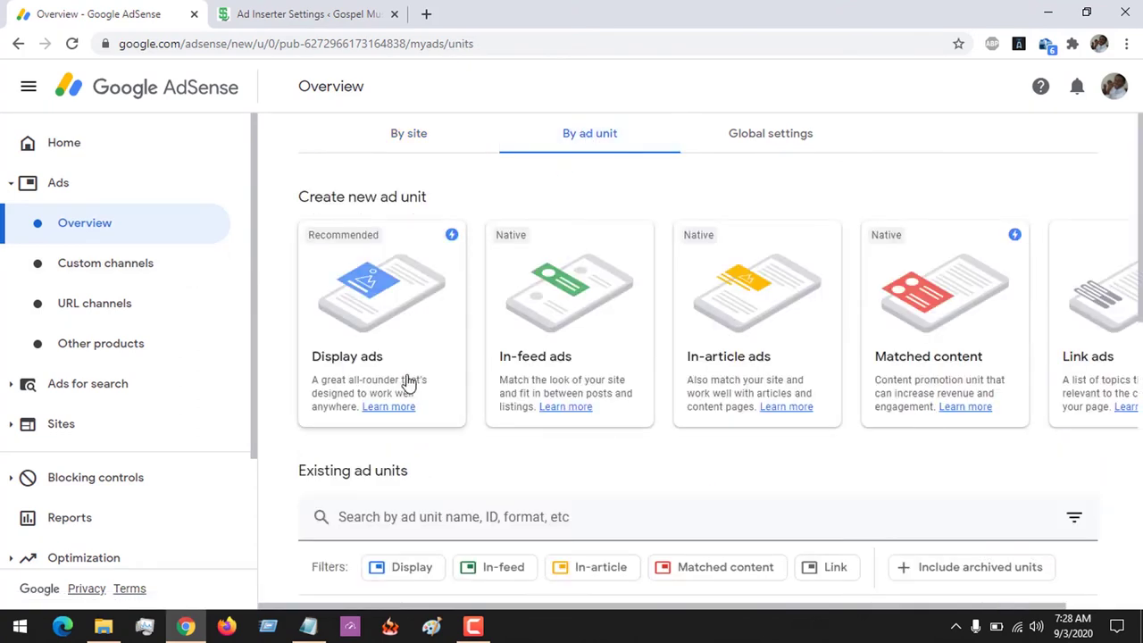
click(386, 332)
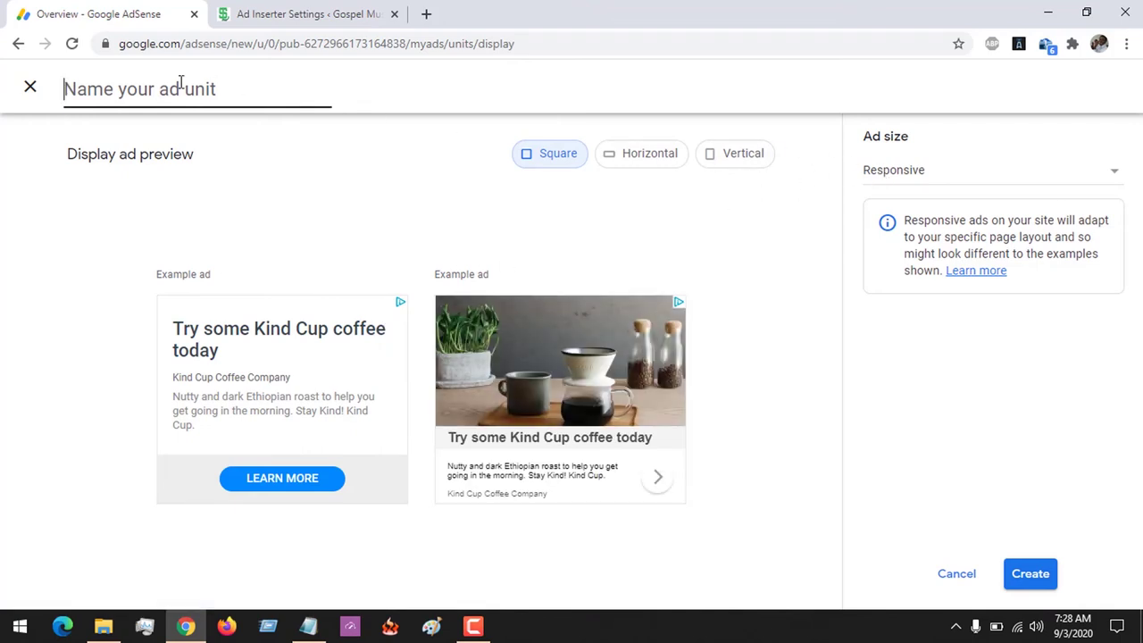
text(amp)
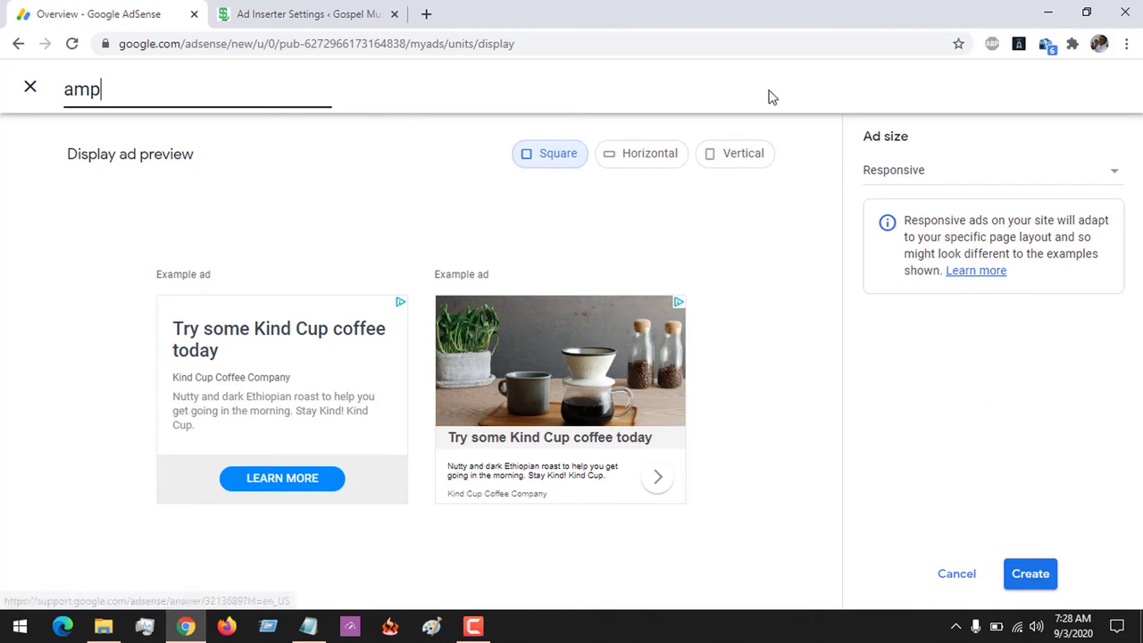
click(640, 156)
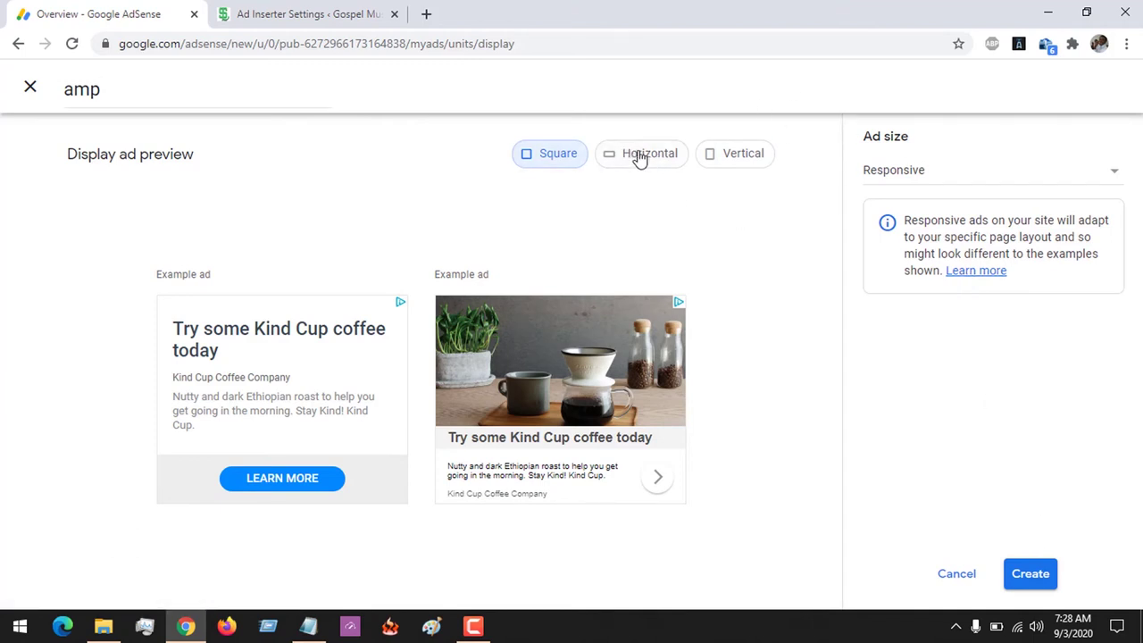
click(743, 153)
click(551, 153)
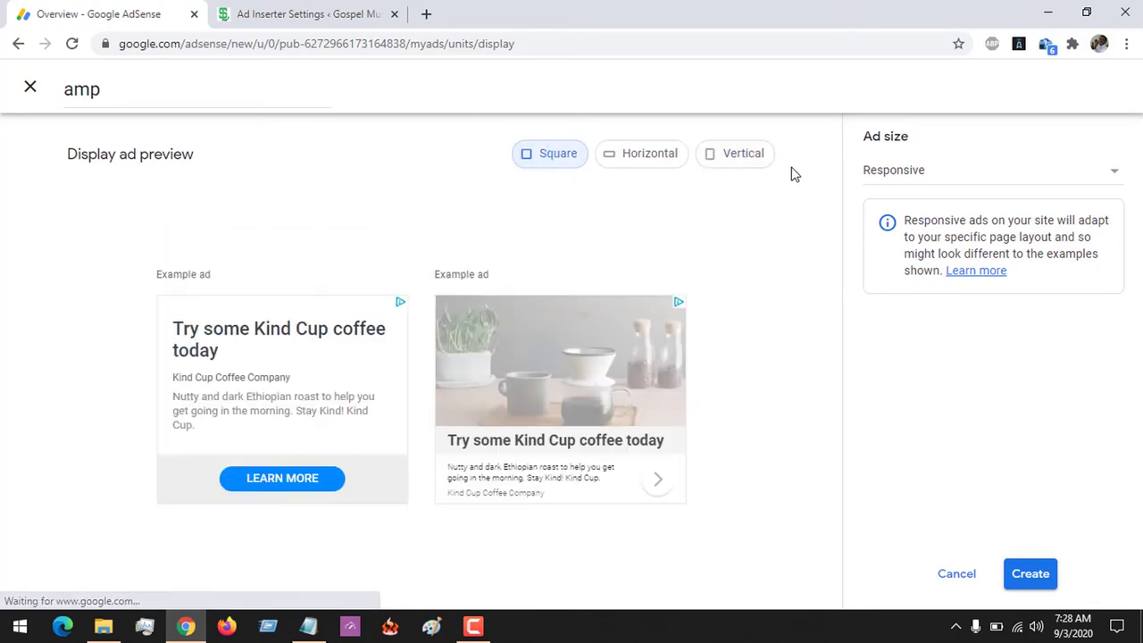
click(912, 179)
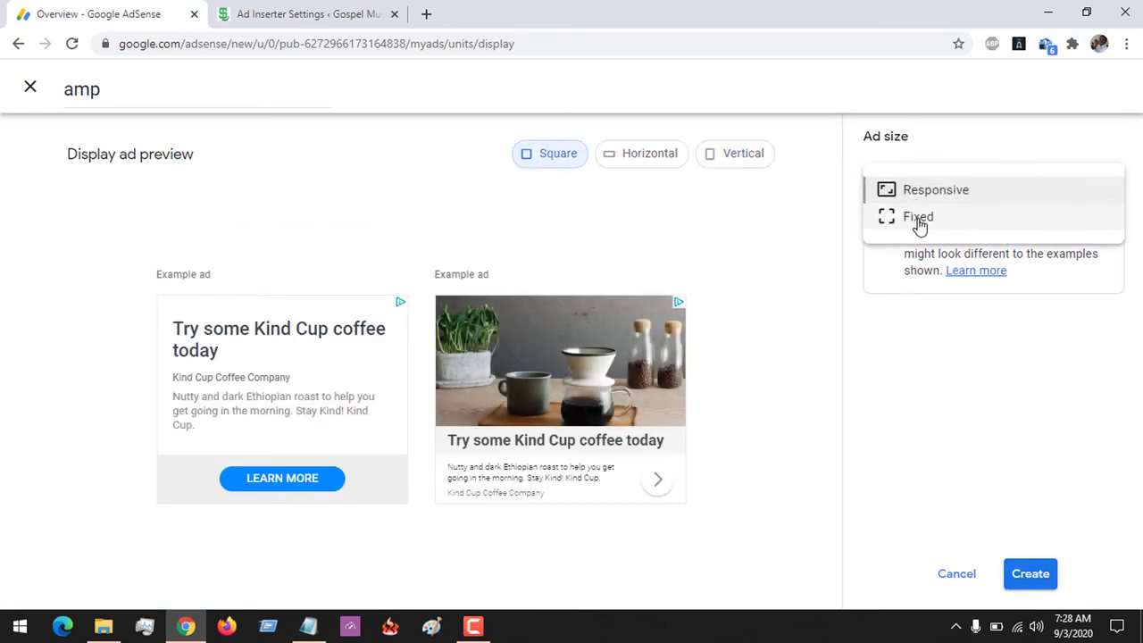
click(1030, 583)
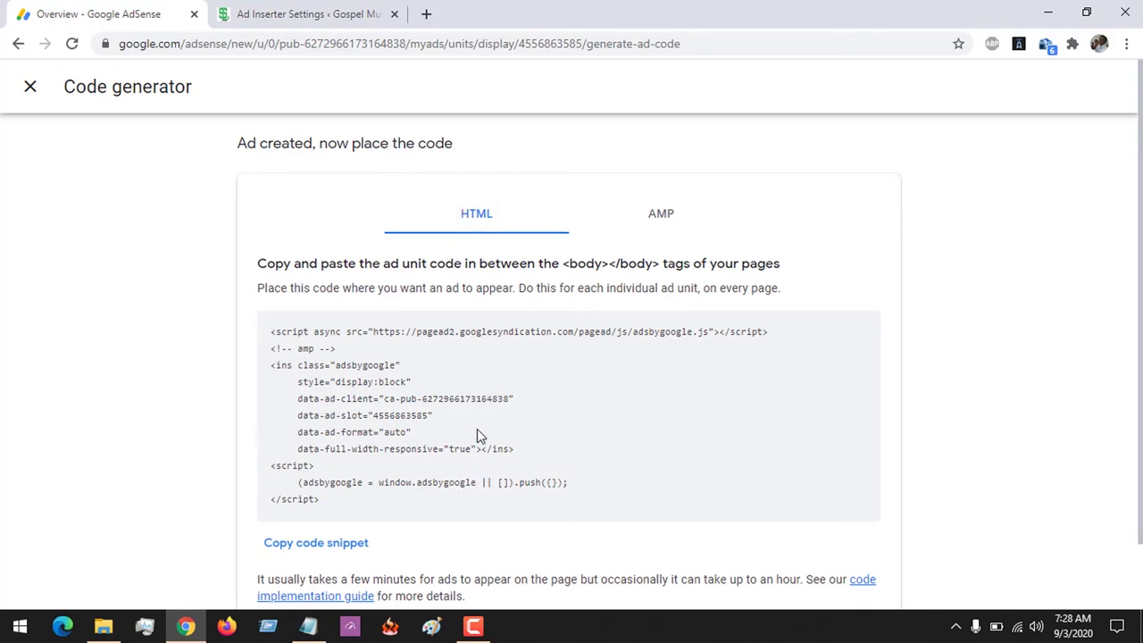
Switch the new ad unit's code to its AMP version and select the whole AMP code.
drag(328, 505, 264, 335)
click(676, 416)
click(661, 216)
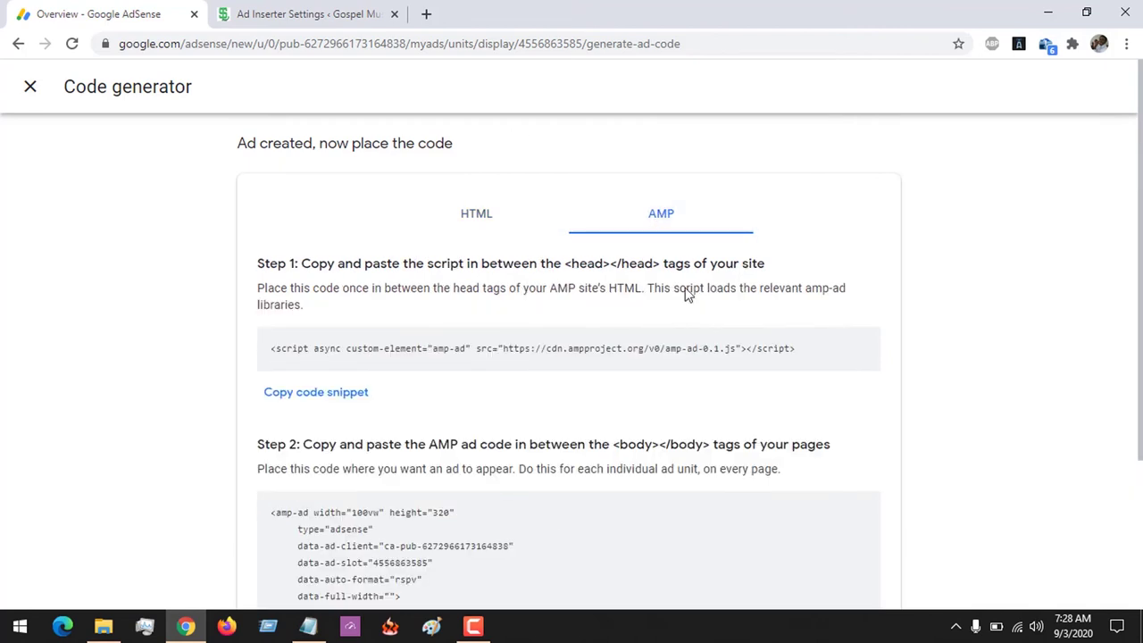
scroll(1135, 202, down, 1)
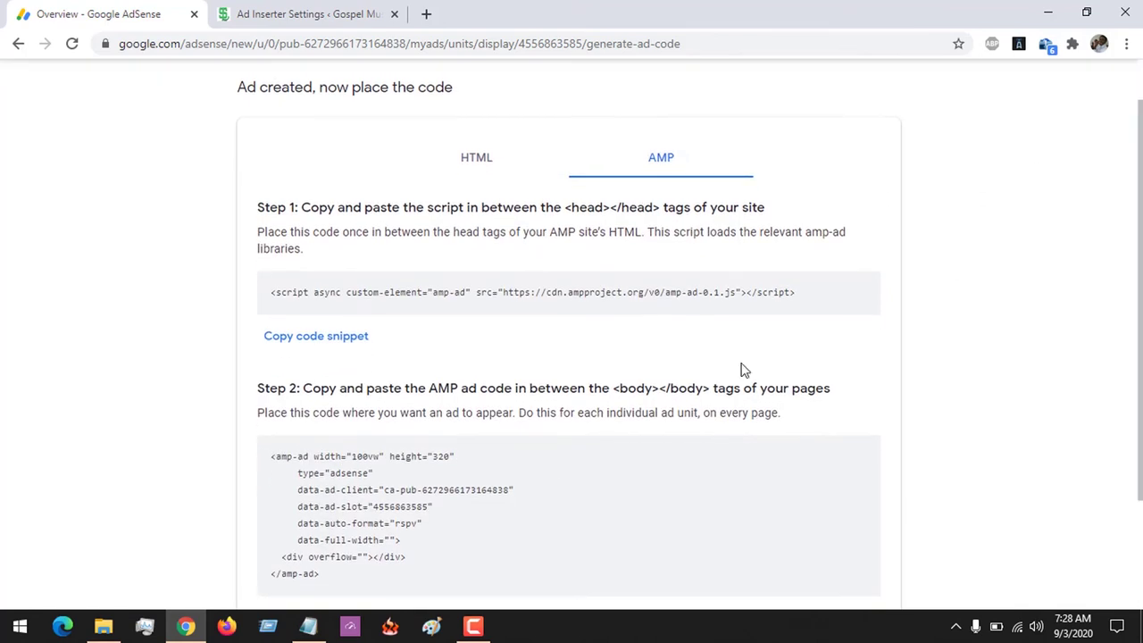
drag(326, 580, 270, 459)
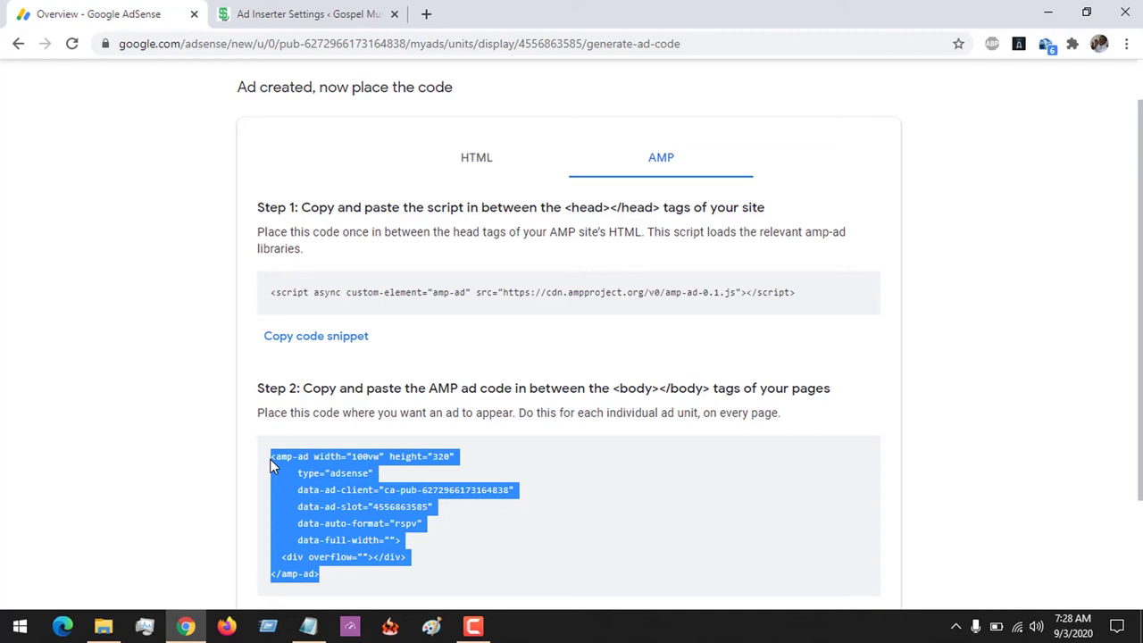
click(301, 11)
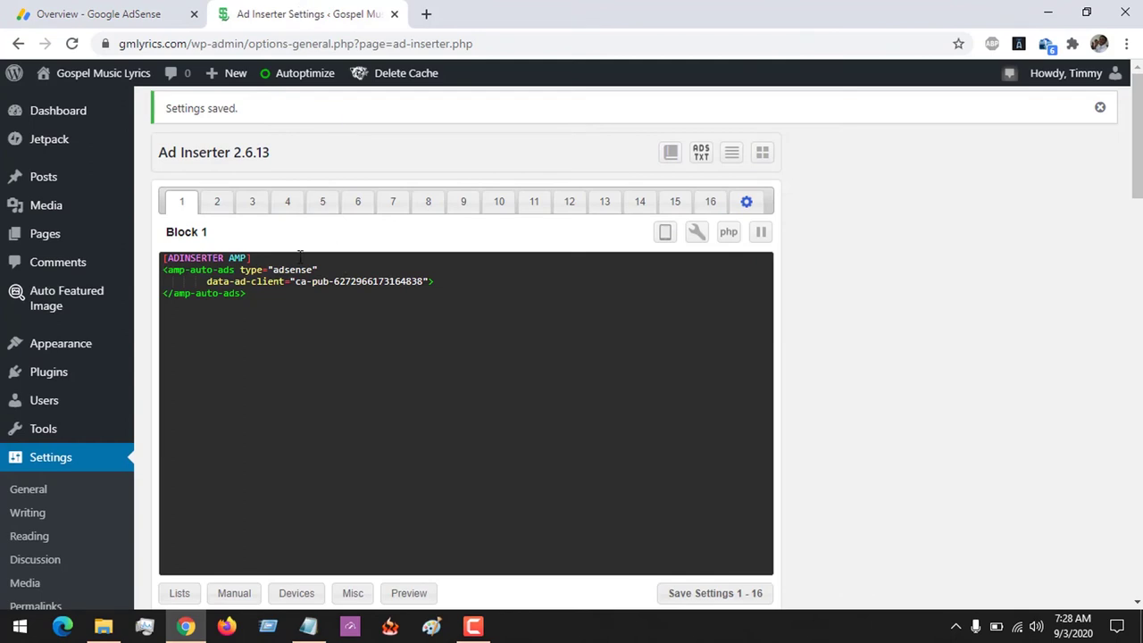
Copy the AMP ad unit code into Block 2, headed by an [ADINSERTER AMP] line.
click(218, 205)
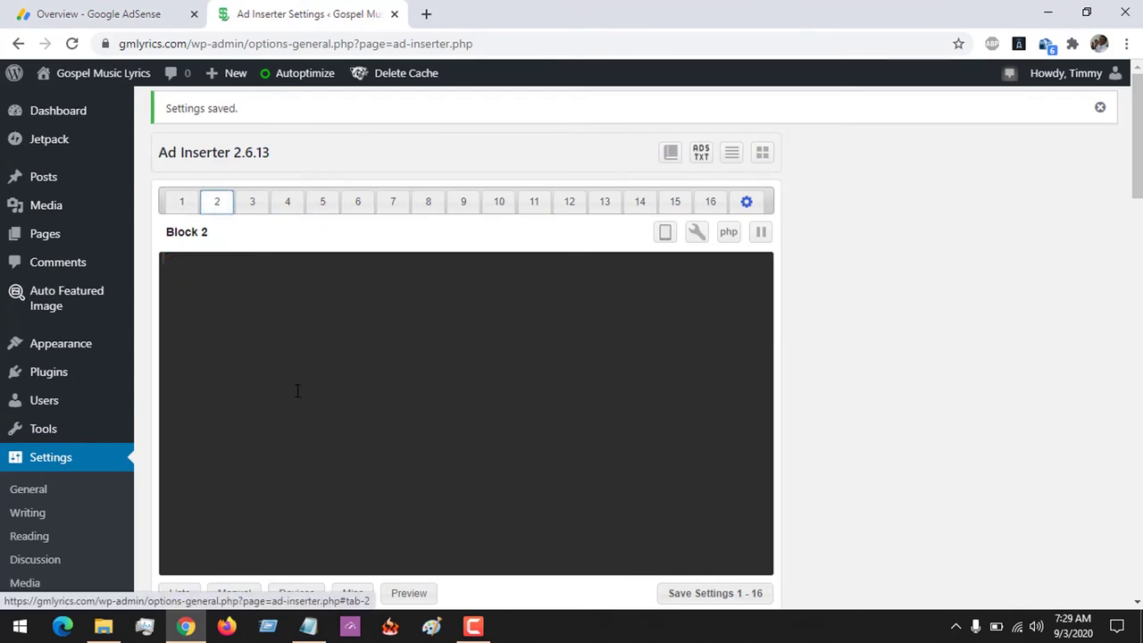
click(160, 12)
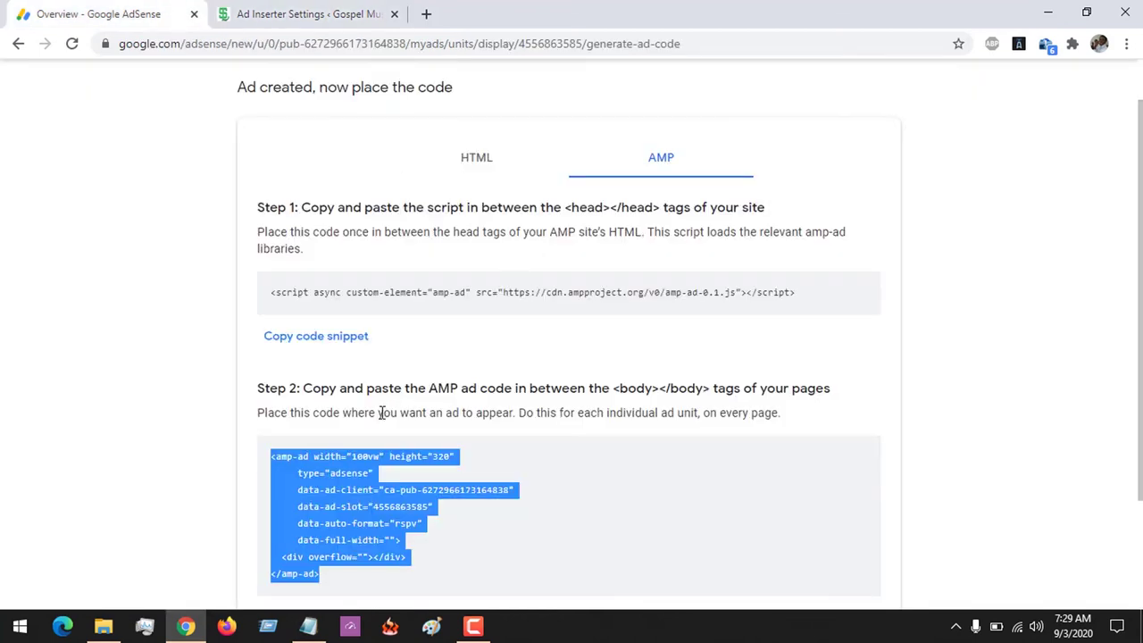
right_click(340, 479)
click(362, 490)
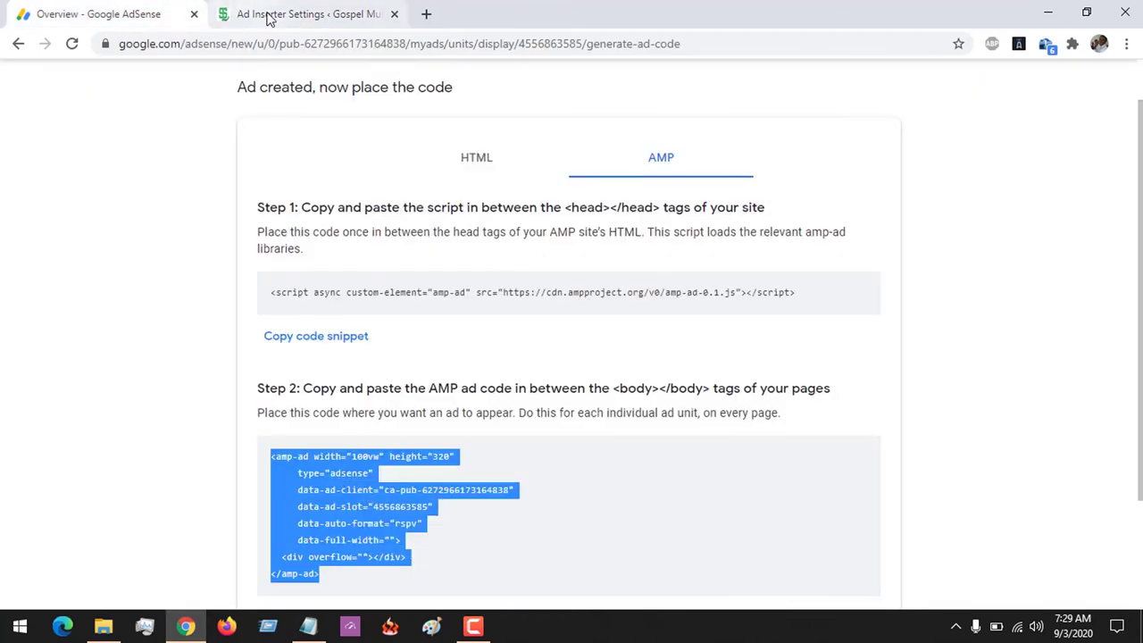
click(225, 13)
key(ctrl+v)
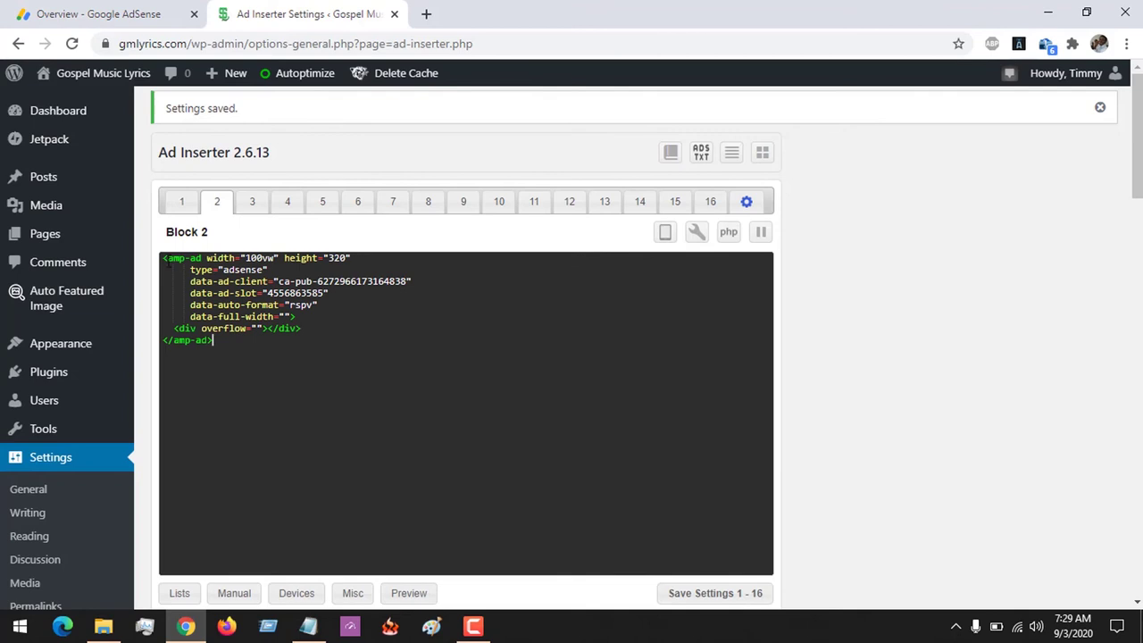
text([ADINS)
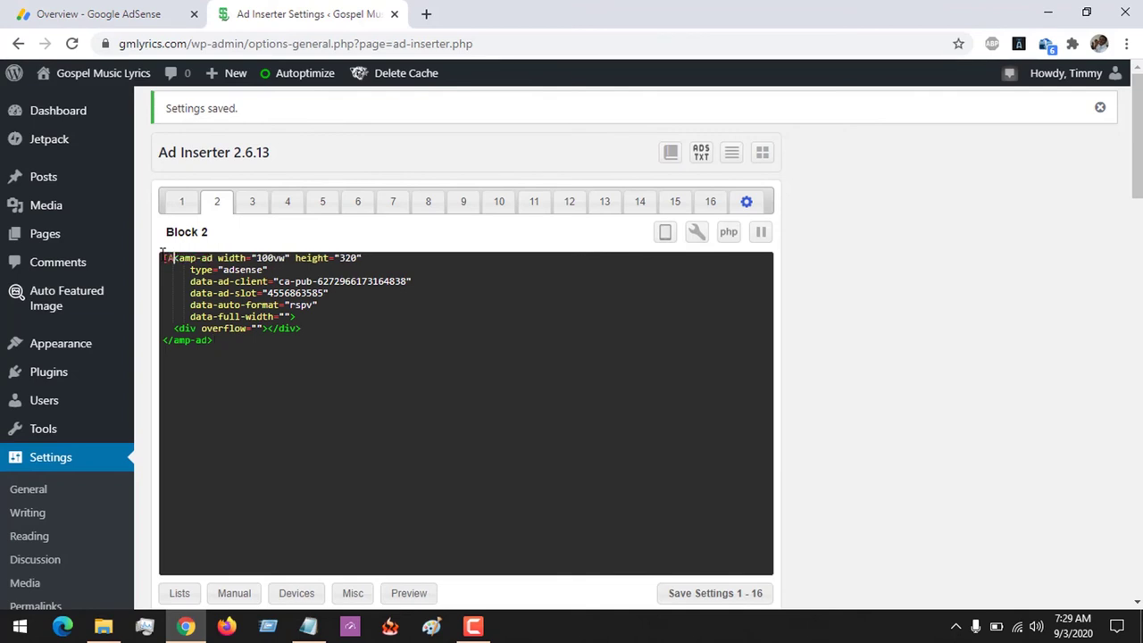
text(ERTER A)
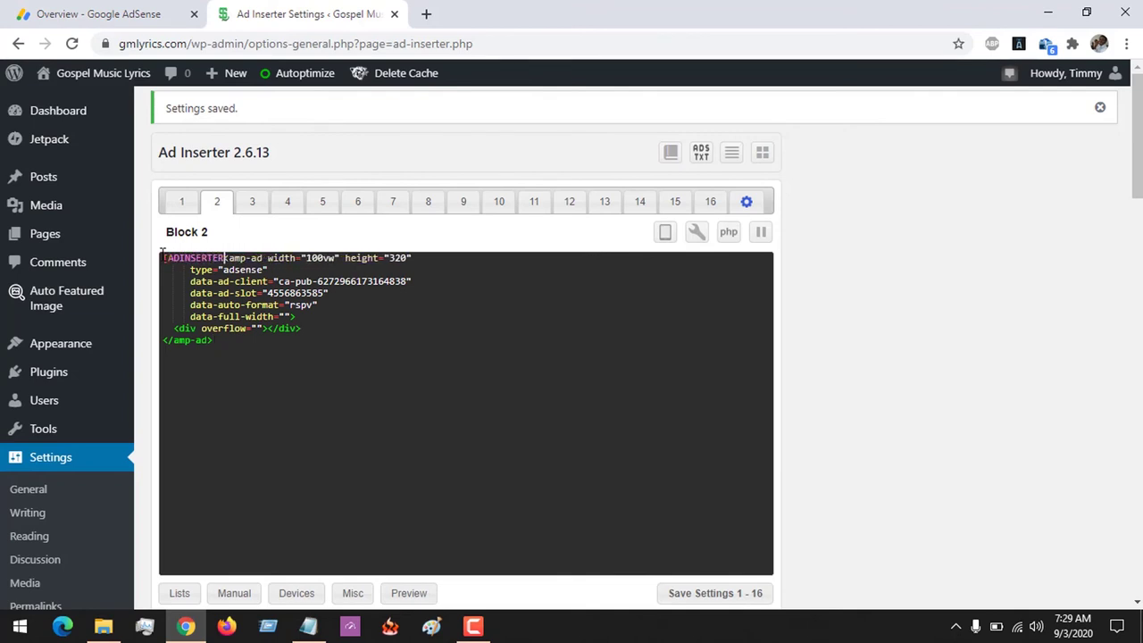
text(MP)
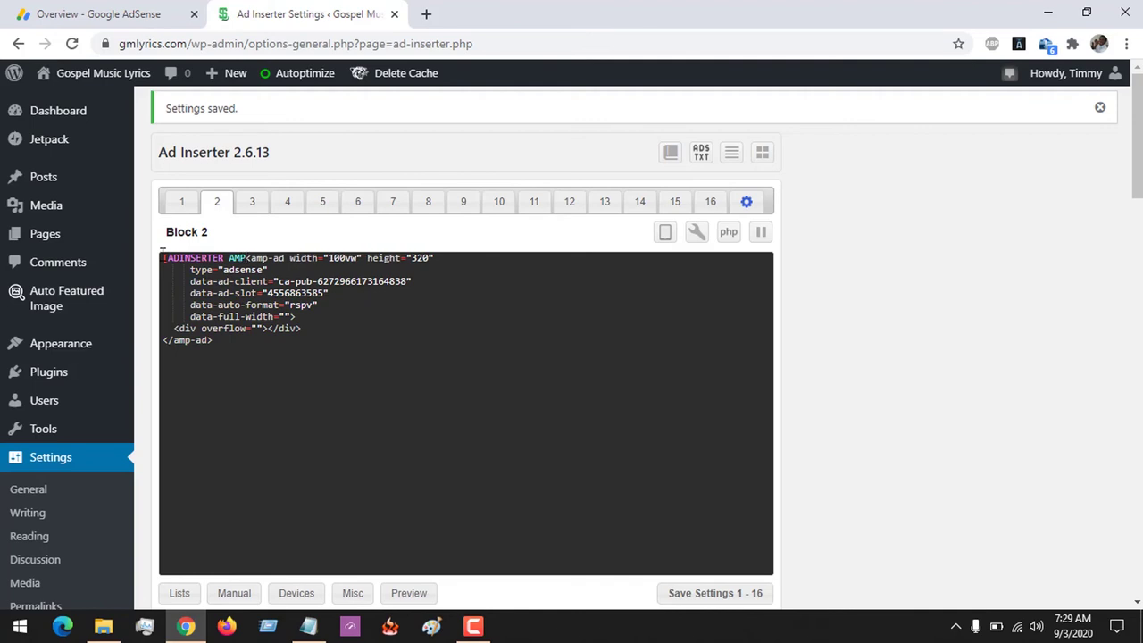
text(])
key(Return)
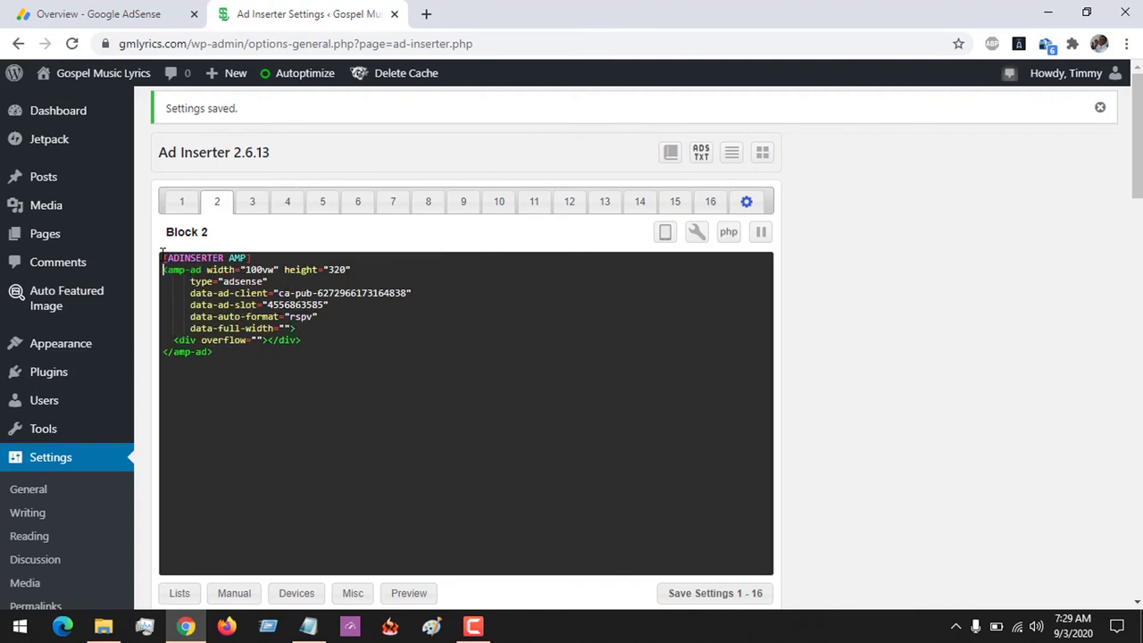
Set Block 2 insertion to Before content on posts, leaving Homepage unticked.
drag(1138, 143, 1138, 186)
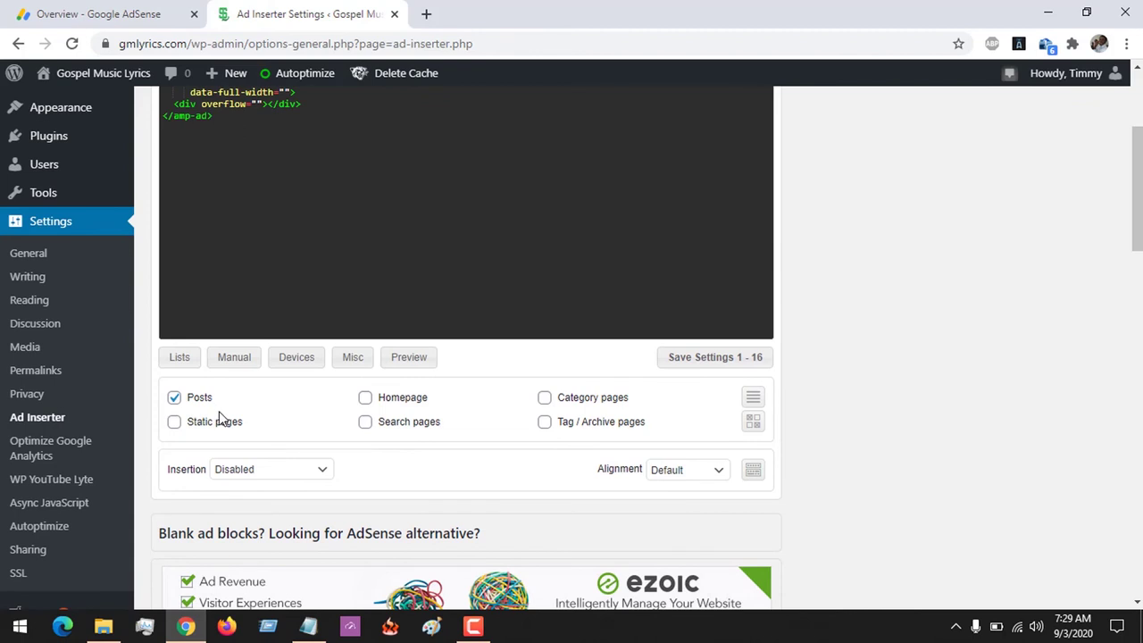
click(237, 469)
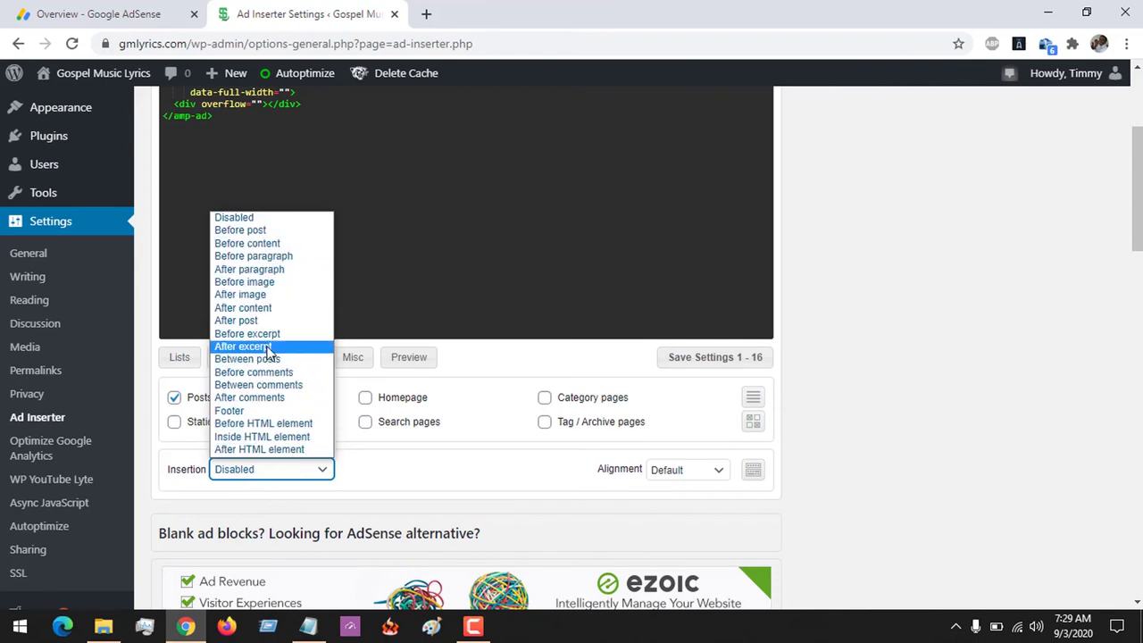
click(243, 248)
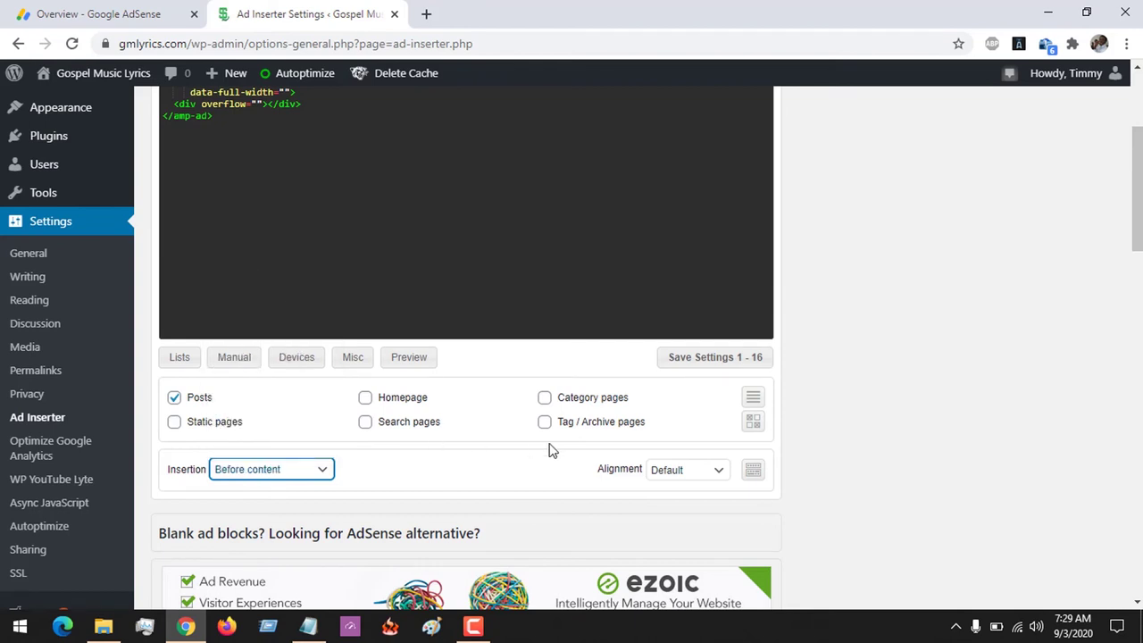
click(366, 399)
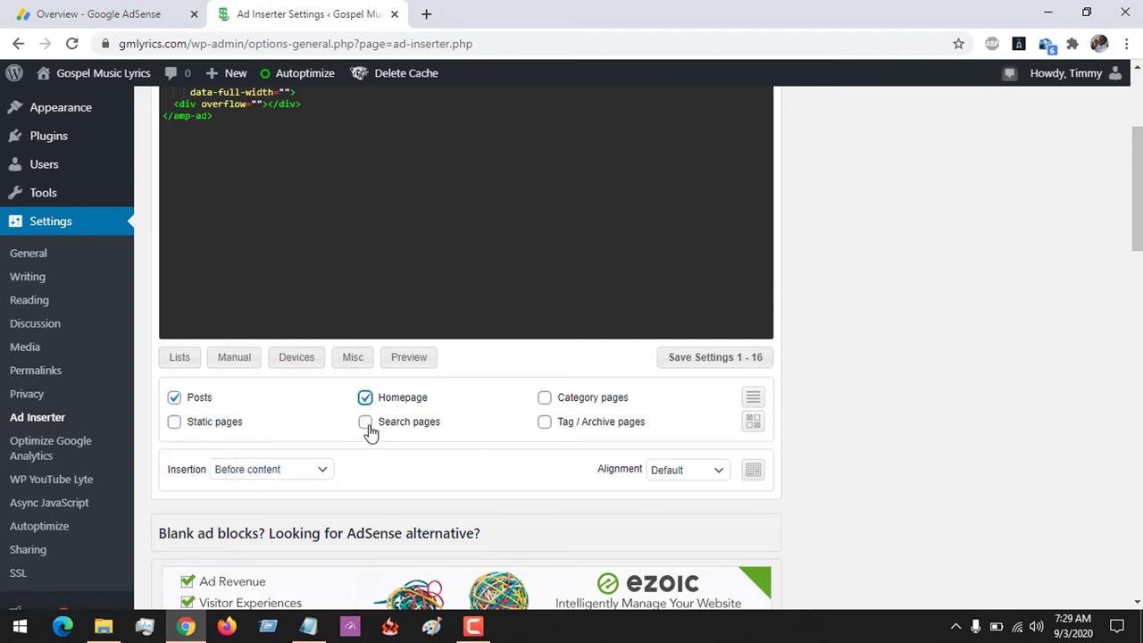
click(365, 398)
scroll(804, 366, up, 1)
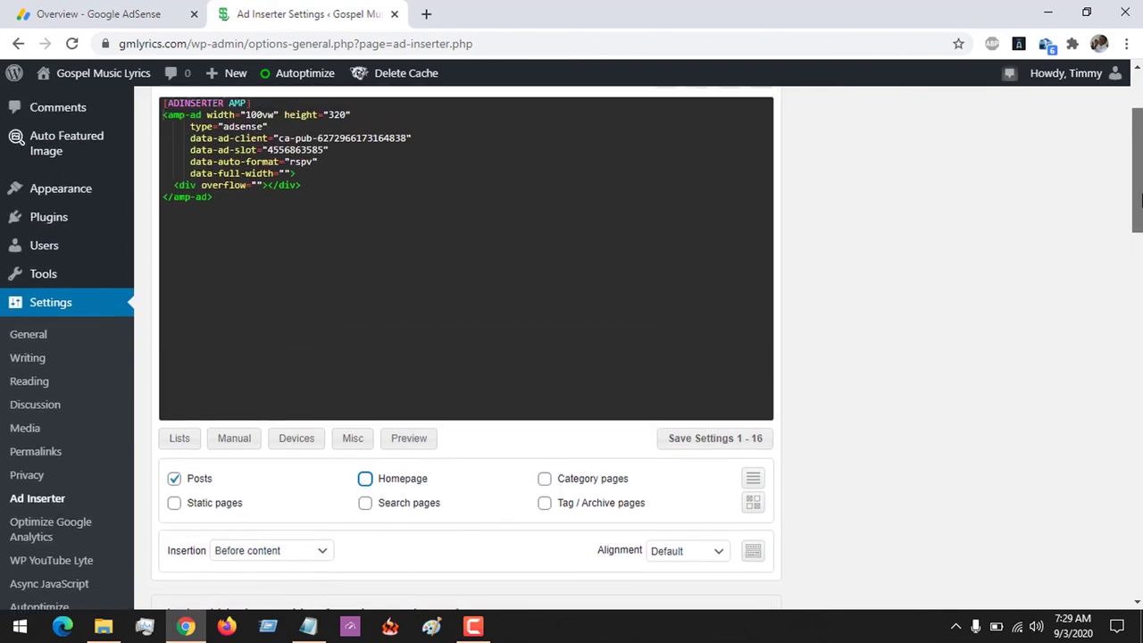
scroll(786, 331, down, 1)
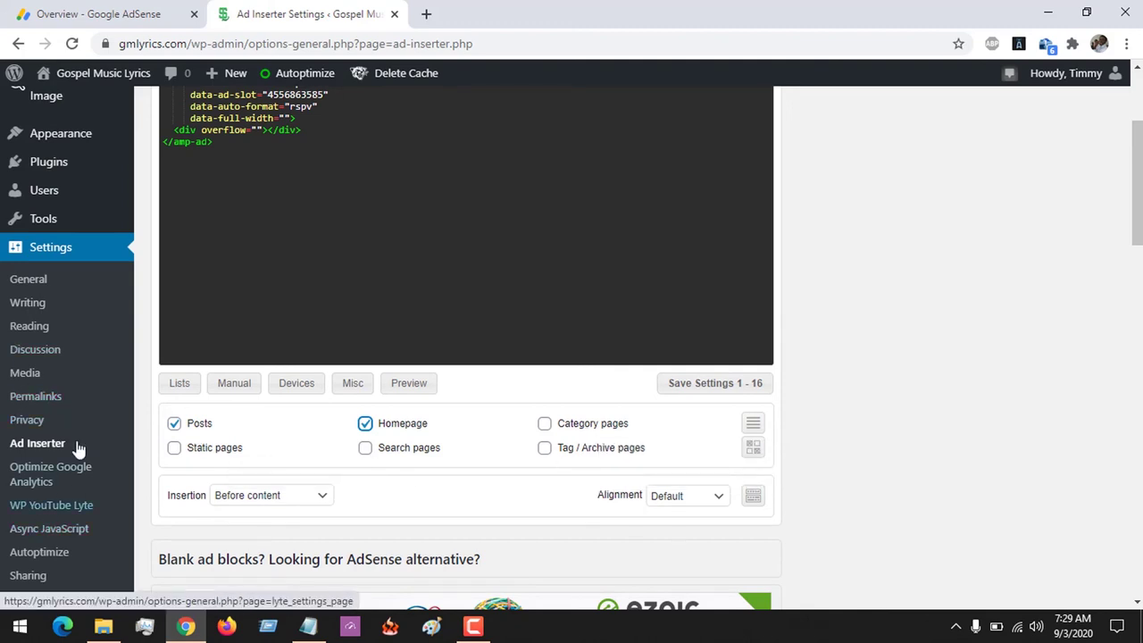
Open the Appearance > Widgets page in a new browser tab.
mouse_move(13, 138)
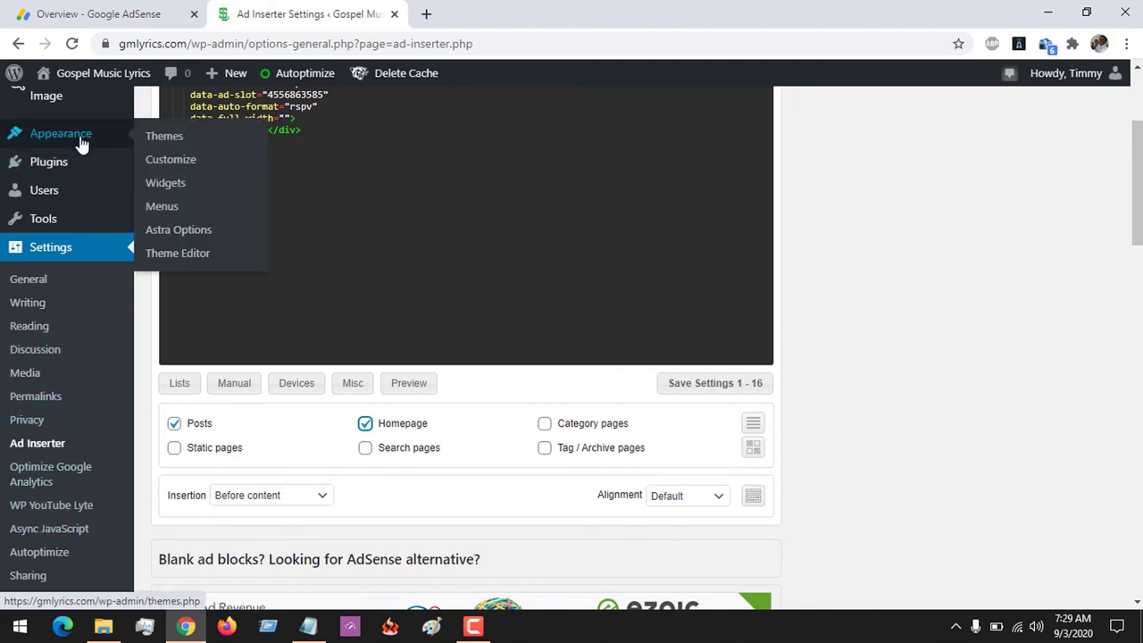
right_click(165, 187)
click(183, 191)
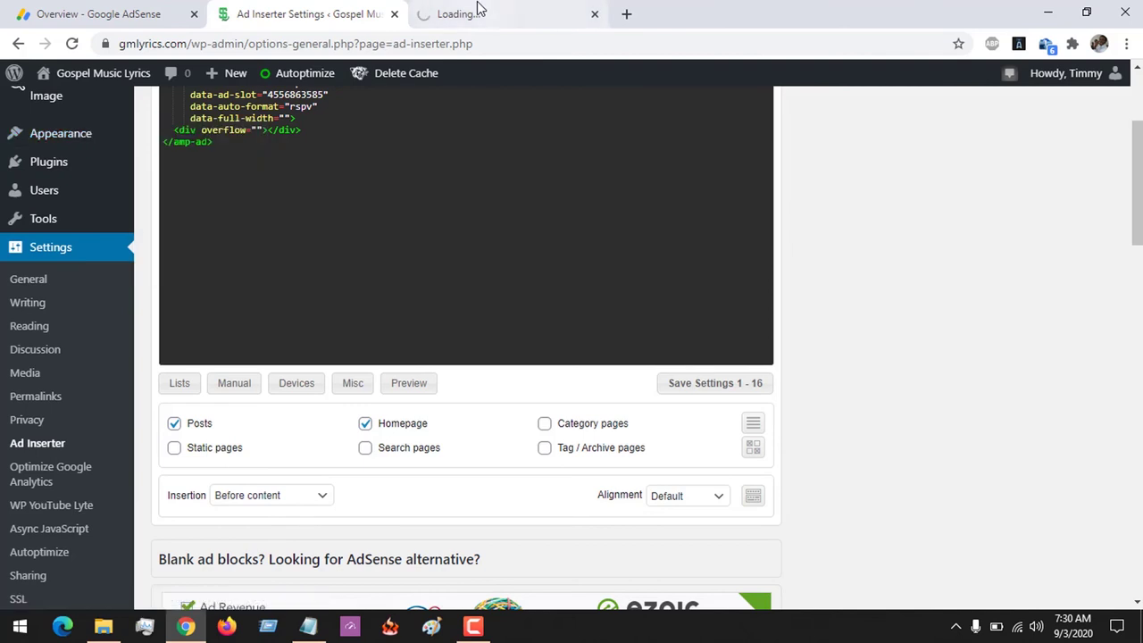
scroll(603, 252, up, 3)
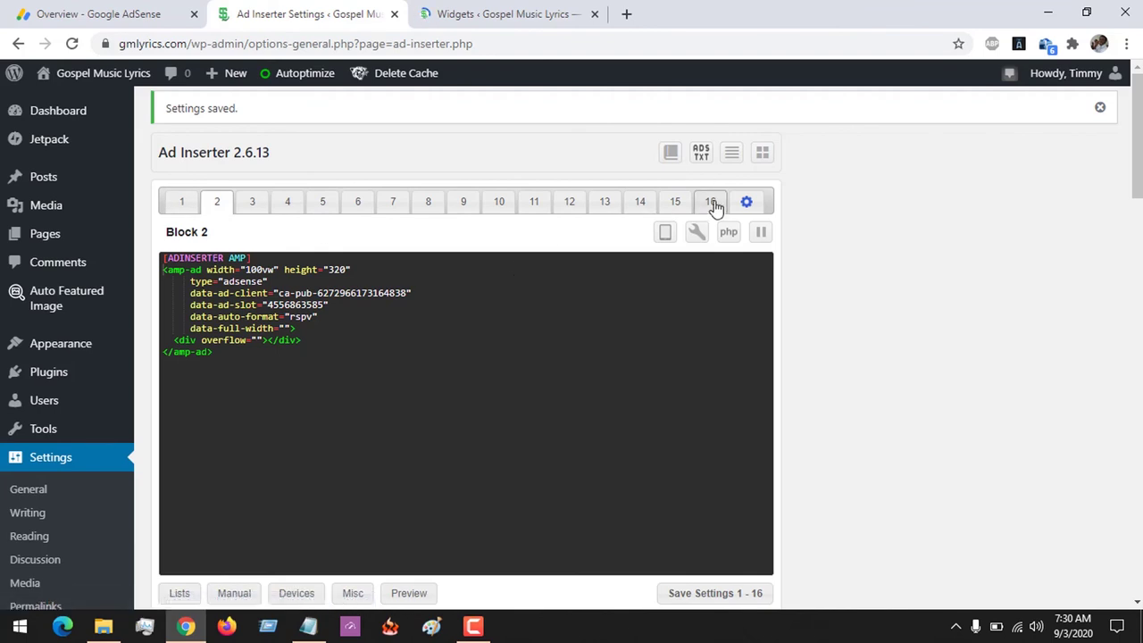
click(512, 14)
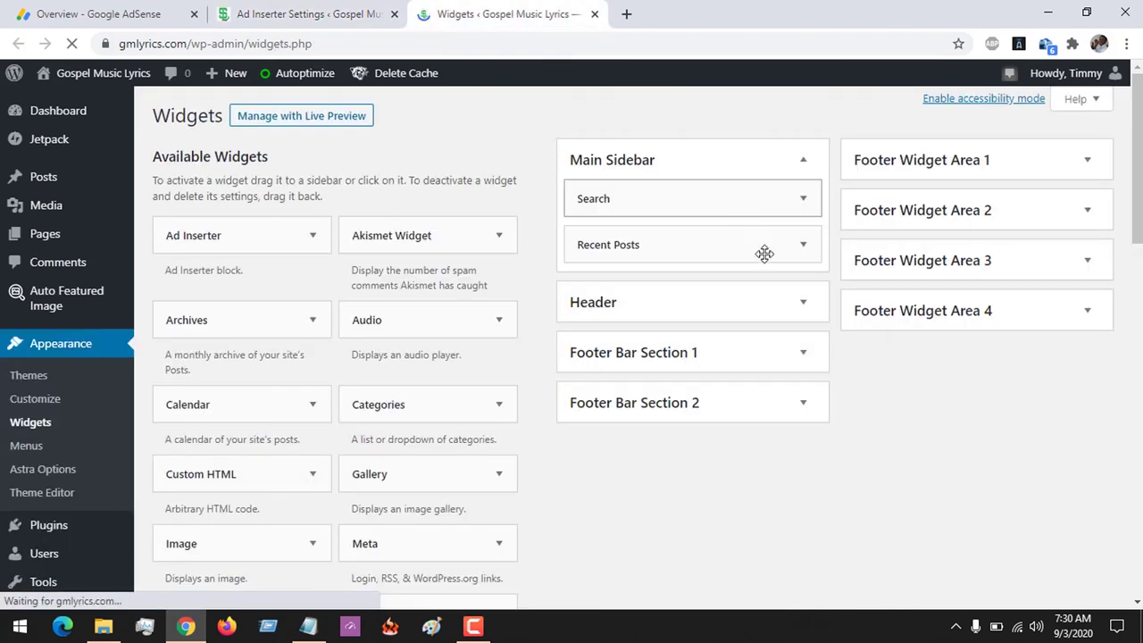
Add an Ad Inserter widget below Recent Posts in Main Sidebar, set to '8 - Block 8'.
drag(237, 237, 649, 280)
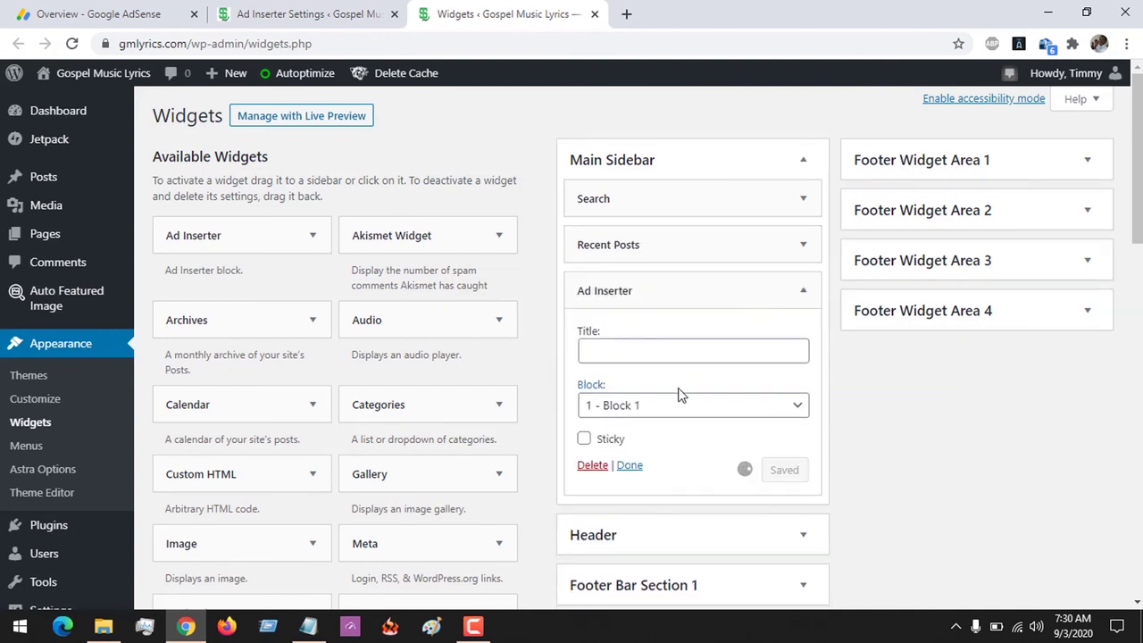
click(658, 406)
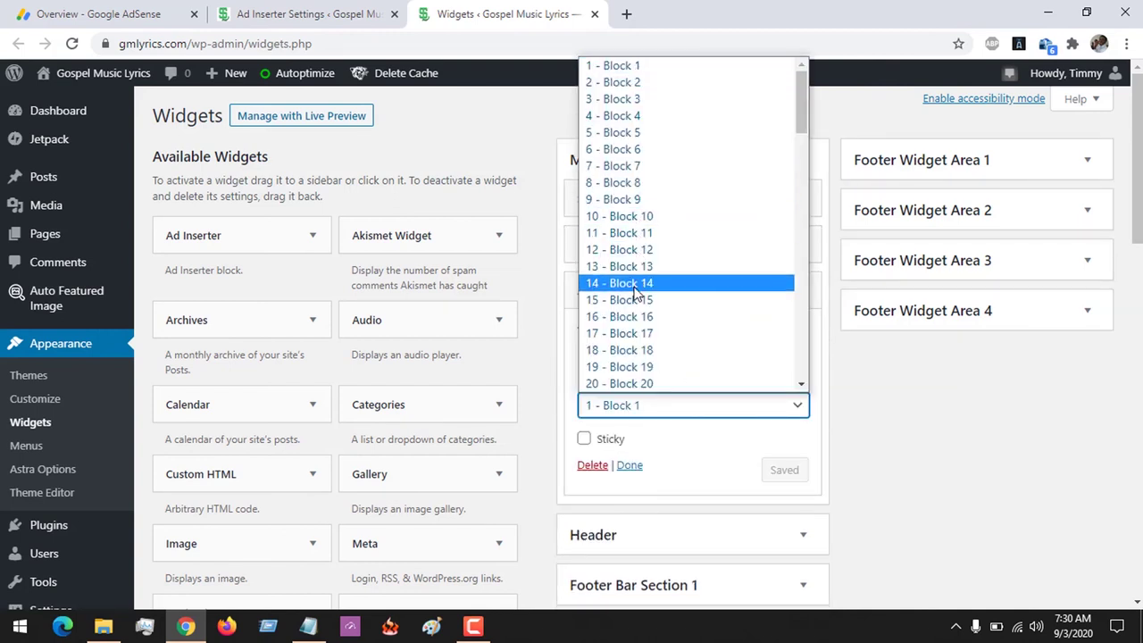
click(620, 183)
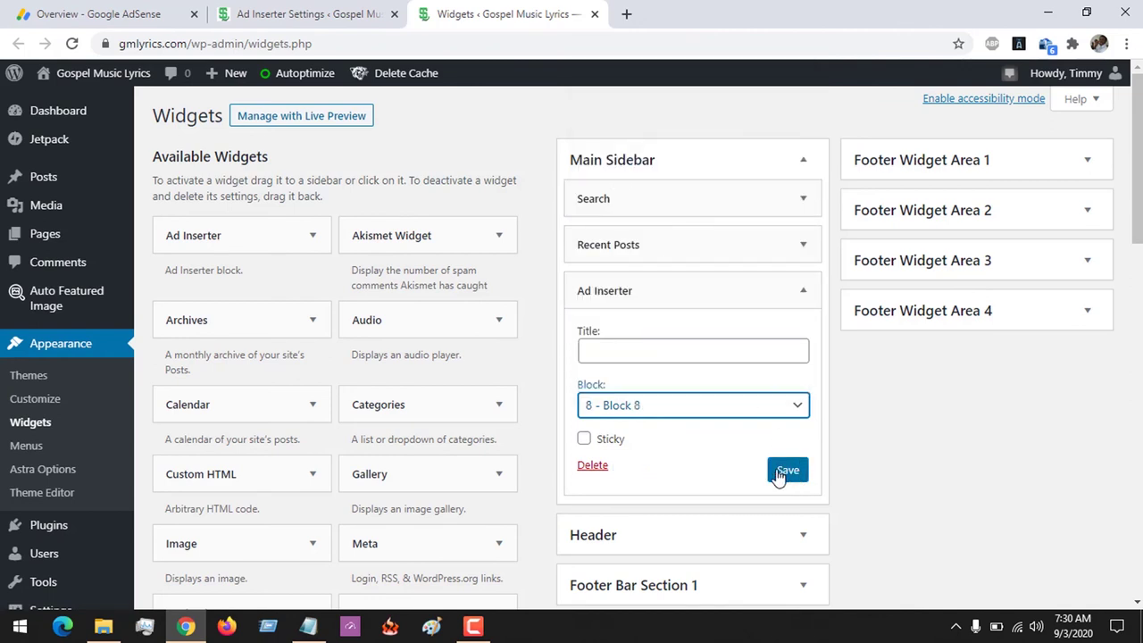
click(332, 12)
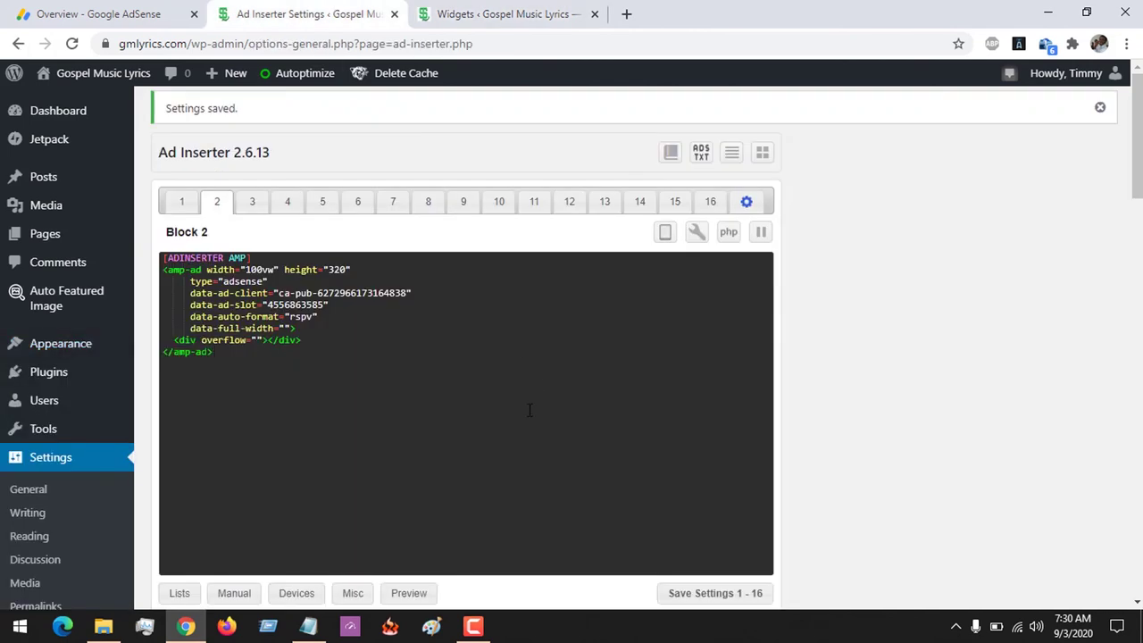